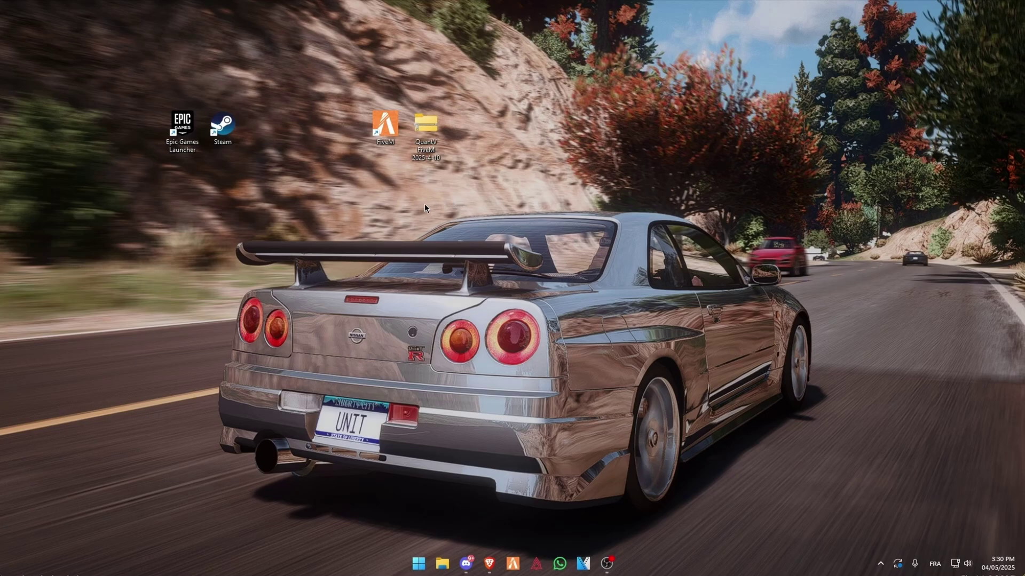
# Step: From the FiveM shortcut's file location, open FiveM Application Data > mods, containing sculpture_revival.rpf
pyautogui.click(384, 129)
pyautogui.rightClick(388, 127)
pyautogui.click(443, 202)
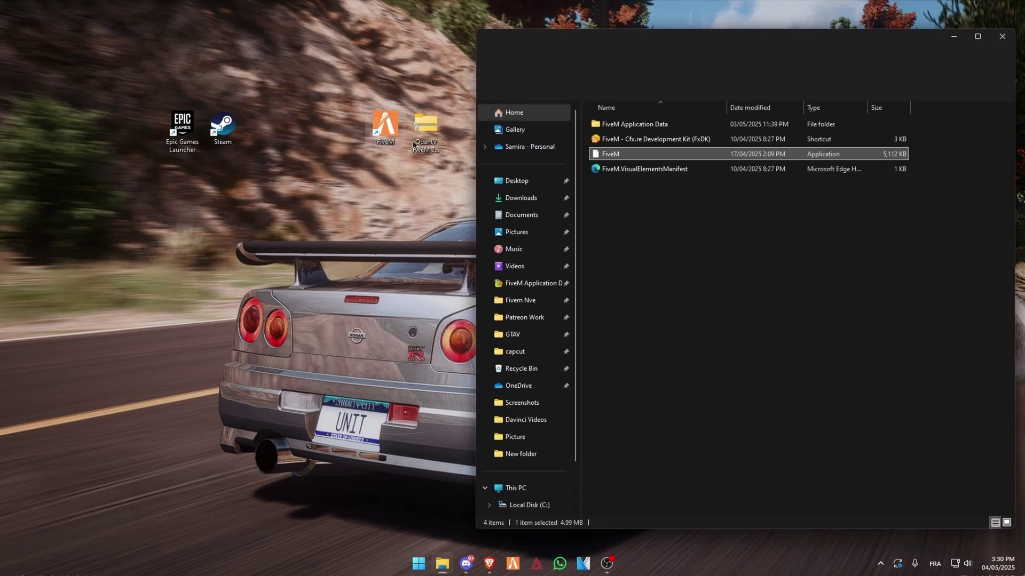
pyautogui.moveTo(697, 45); pyautogui.dragTo(277, 46)
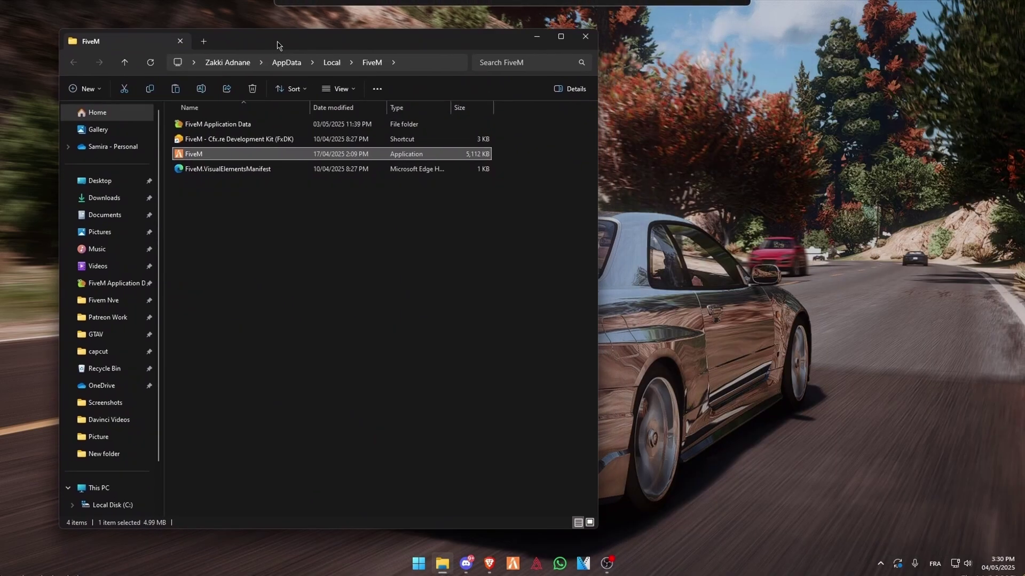
pyautogui.doubleClick(239, 126)
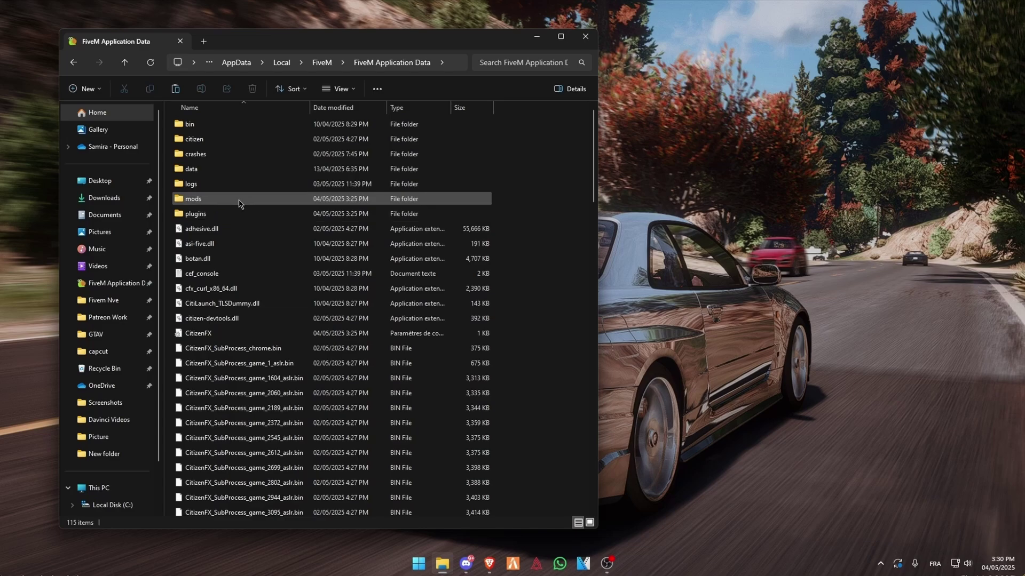
pyautogui.doubleClick(239, 199)
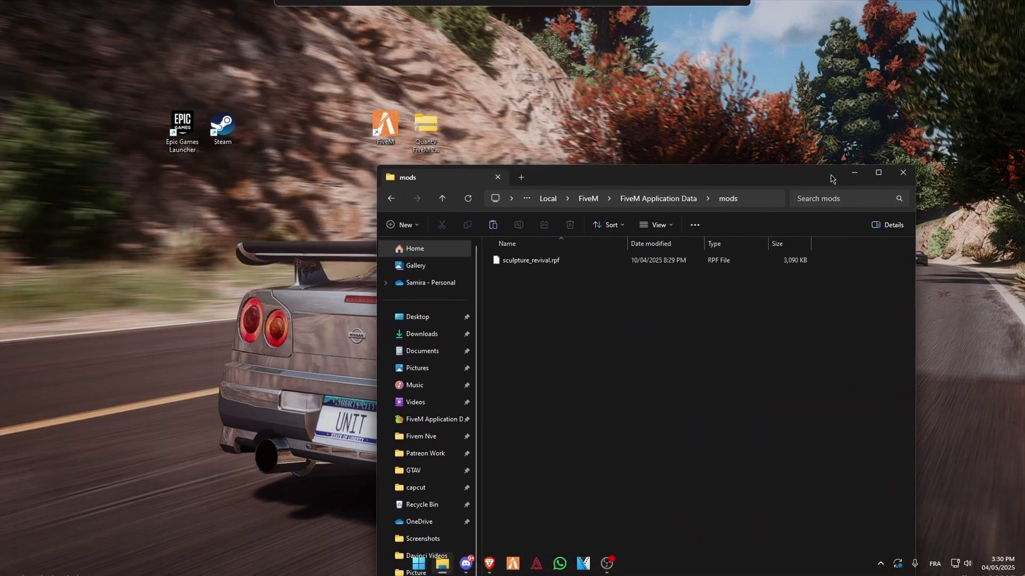
# Step: Open the QuantV package's Part1 > FiveM.app > mods folder beside FiveM's mods window
pyautogui.doubleClick(413, 120)
pyautogui.moveTo(517, 42); pyautogui.dragTo(712, 80)
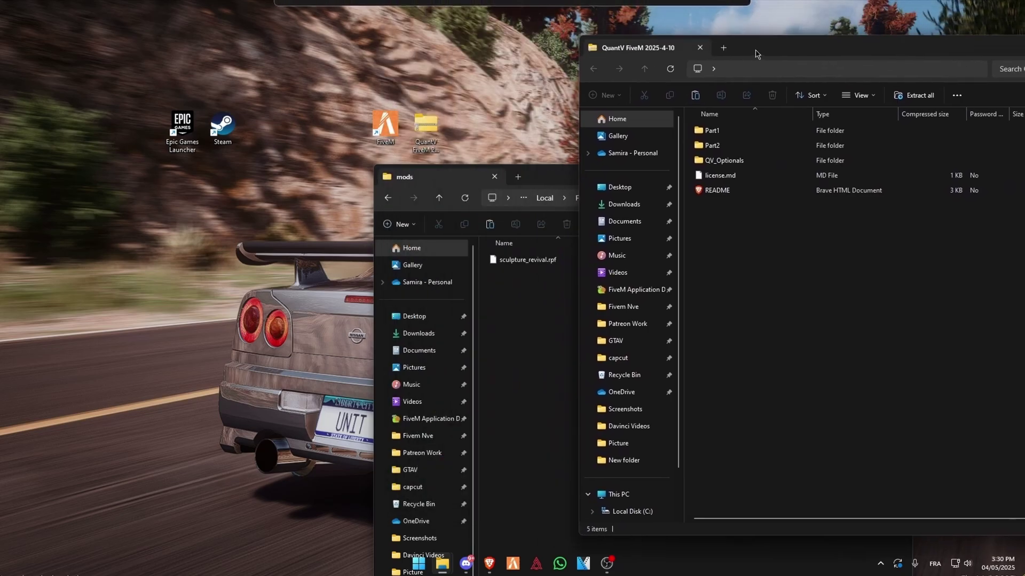
pyautogui.moveTo(542, 183); pyautogui.dragTo(221, 43)
pyautogui.doubleClick(755, 137)
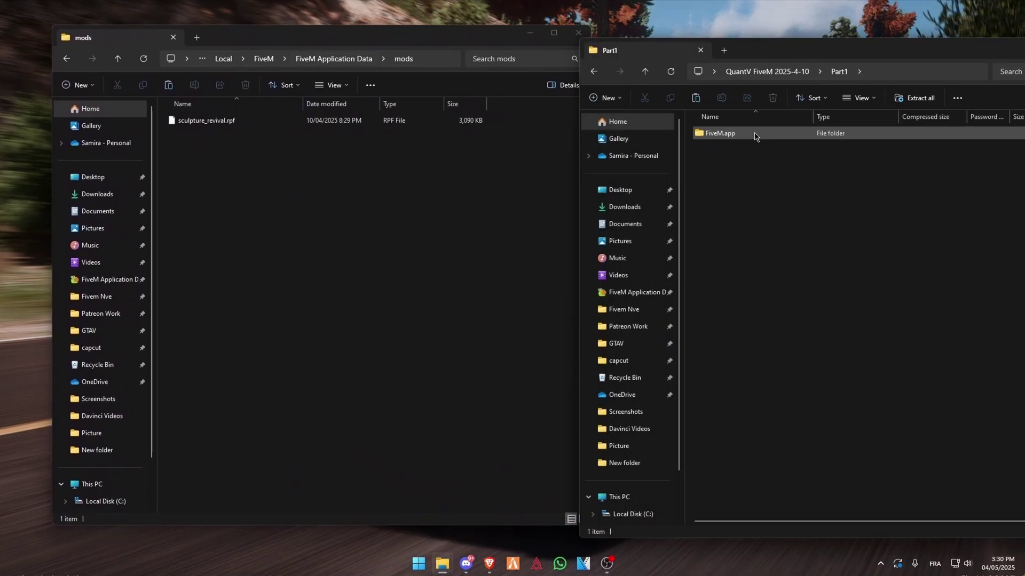
pyautogui.doubleClick(739, 134)
pyautogui.doubleClick(739, 134)
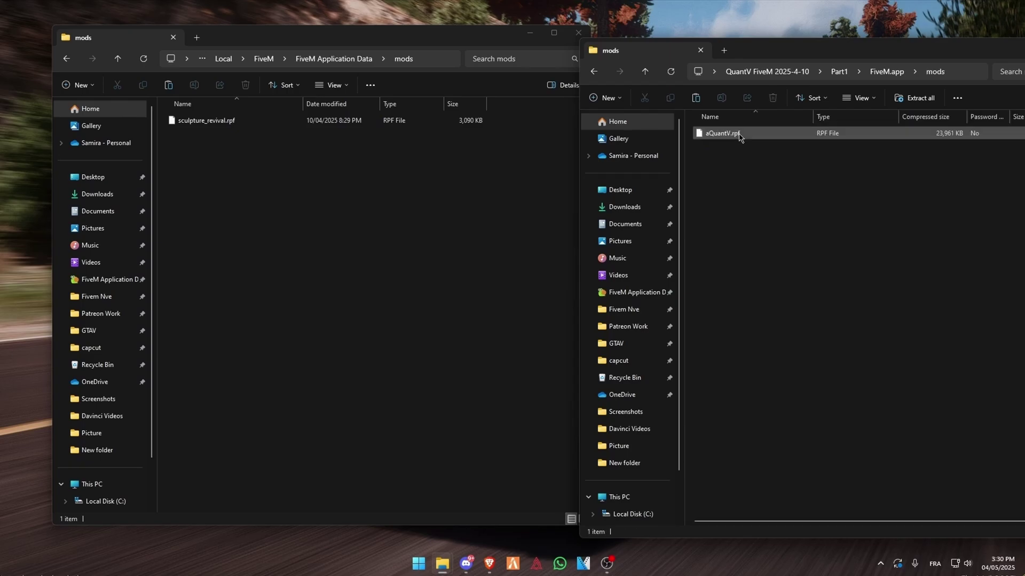
# Step: Copy aQuantV.rpf into FiveM's mods folder
pyautogui.click(727, 134)
pyautogui.click(315, 232)
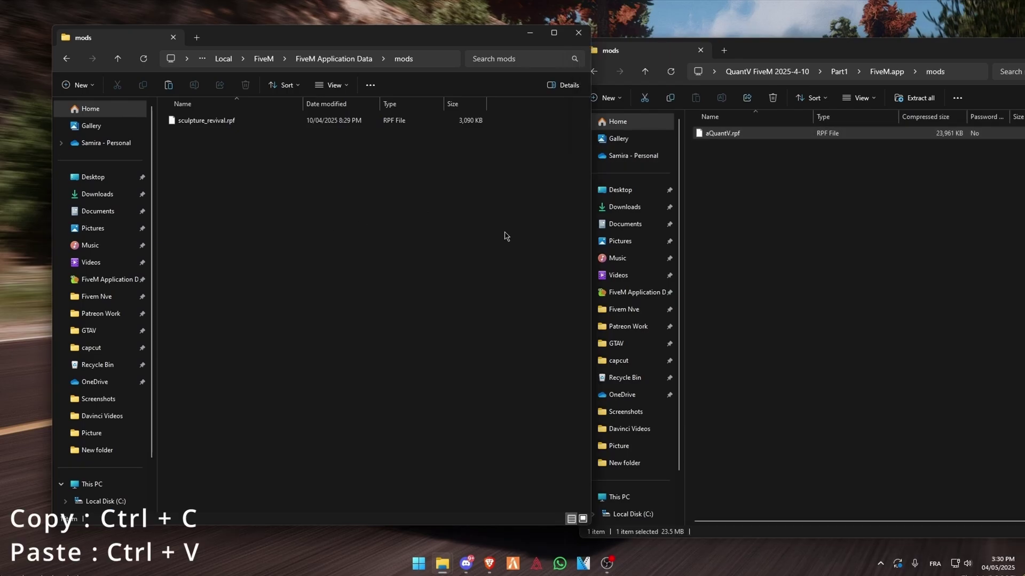
pyautogui.hotkey('ctrl', 'v')
# Step: Open the QuantV package's Part1 FiveM.app plugins folder
pyautogui.click(837, 218)
pyautogui.hotkey('alt', 'Left')
pyautogui.click(744, 152)
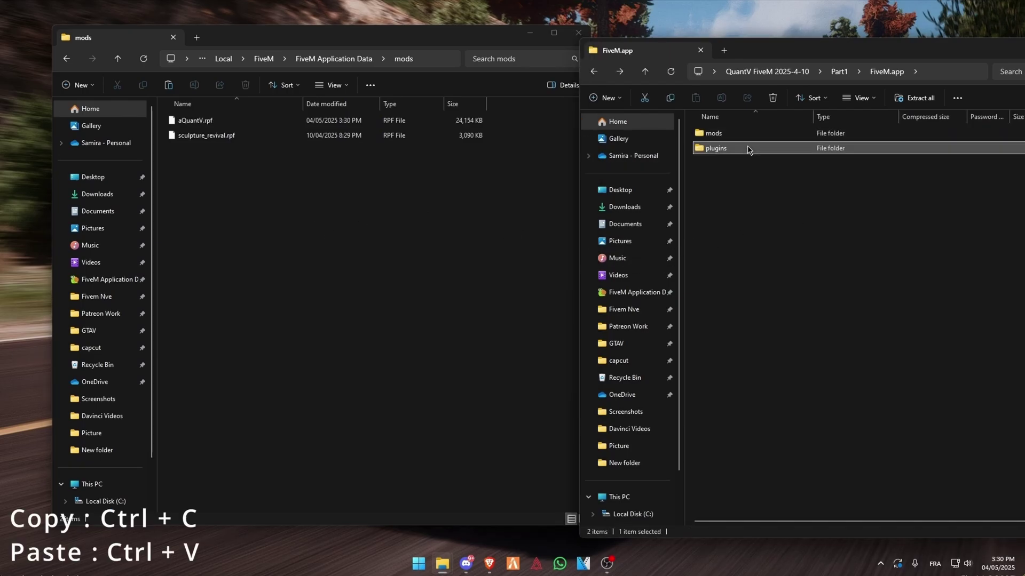
pyautogui.doubleClick(748, 150)
# Step: Copy the reshade-shaders folder and QuantV.addon into FiveM's empty plugins folder
pyautogui.click(491, 201)
pyautogui.hotkey('alt', 'Left')
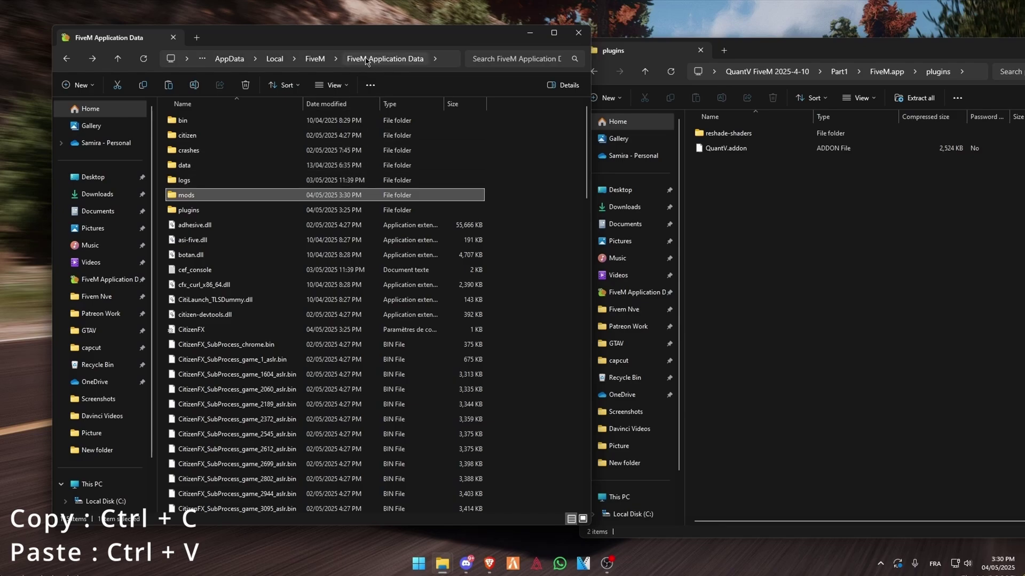
pyautogui.doubleClick(224, 212)
pyautogui.moveTo(923, 222); pyautogui.dragTo(881, 134)
pyautogui.click(332, 216)
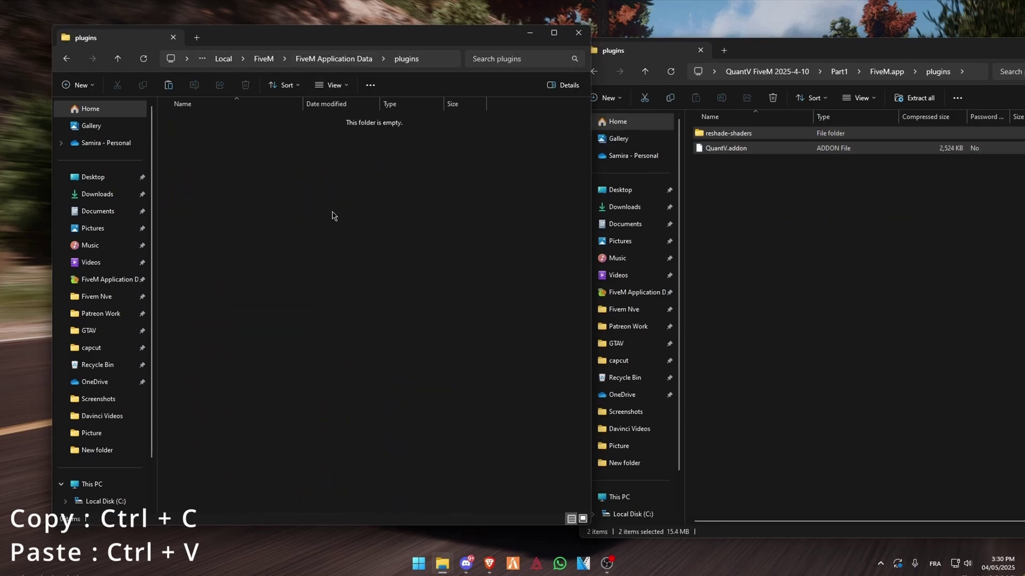
pyautogui.hotkey('ctrl', 'v')
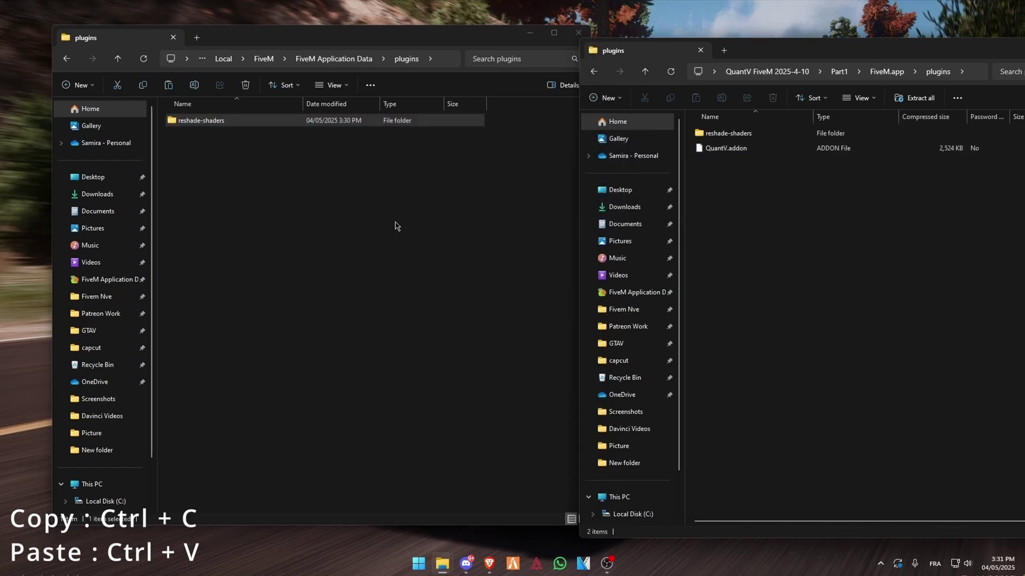
# Step: Go back up to FiveM Application Data and the QuantV package root
pyautogui.hotkey('alt', 'Up')
pyautogui.click(773, 181)
pyautogui.hotkey('alt', 'Up')
pyautogui.hotkey('alt', 'Up')
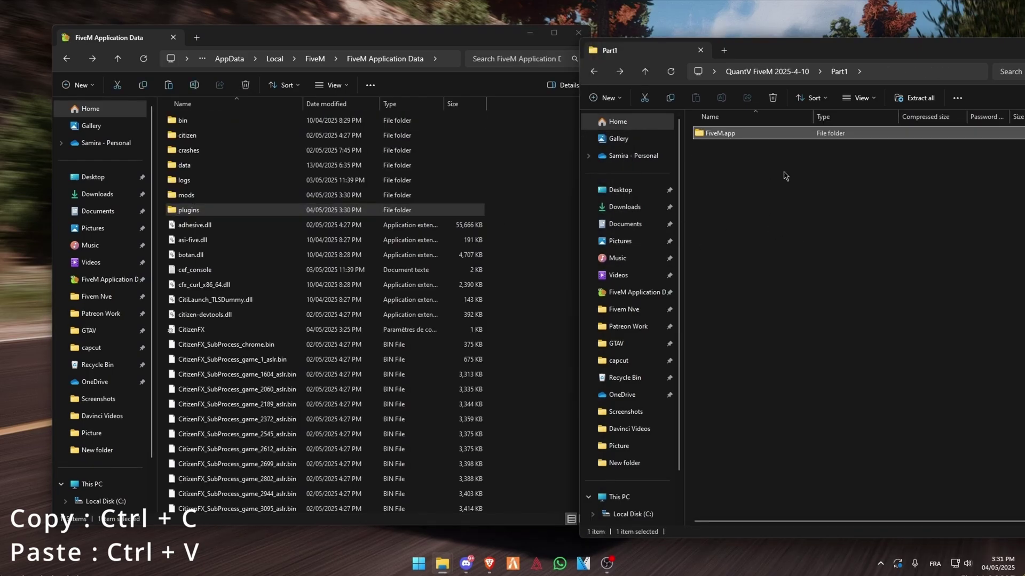
pyautogui.hotkey('alt', 'Up')
# Step: Open Part2 > NUI in-process GPU on (default) > FiveM.app > plugins in the QuantV window
pyautogui.doubleClick(743, 148)
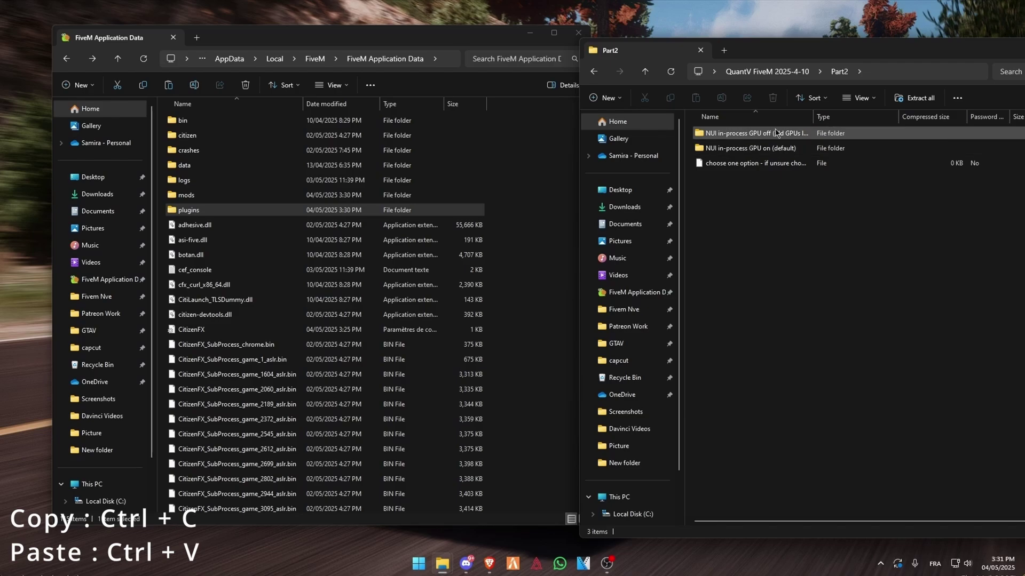
pyautogui.click(762, 152)
pyautogui.doubleClick(761, 152)
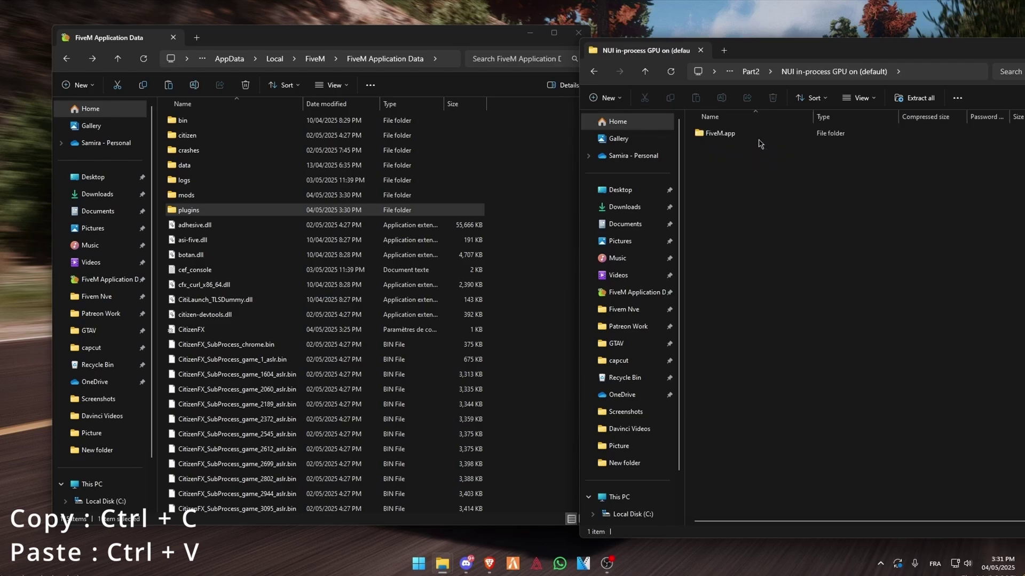
pyautogui.doubleClick(759, 134)
pyautogui.doubleClick(759, 136)
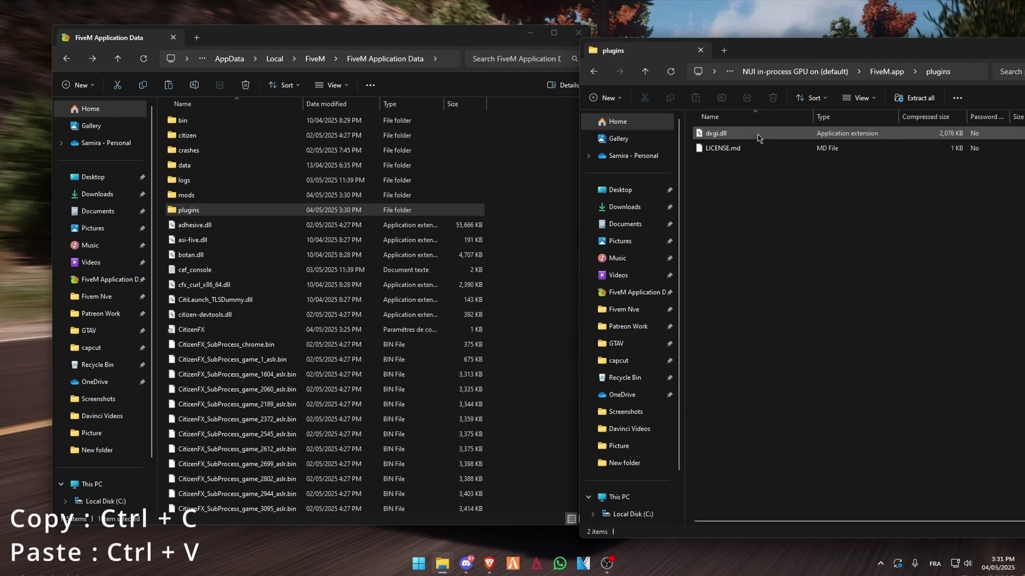
# Step: Copy dxgi.dll and LICENSE.md into FiveM's plugins folder
pyautogui.doubleClick(244, 211)
pyautogui.moveTo(860, 239); pyautogui.dragTo(824, 137)
pyautogui.hotkey('ctrl', 'c')
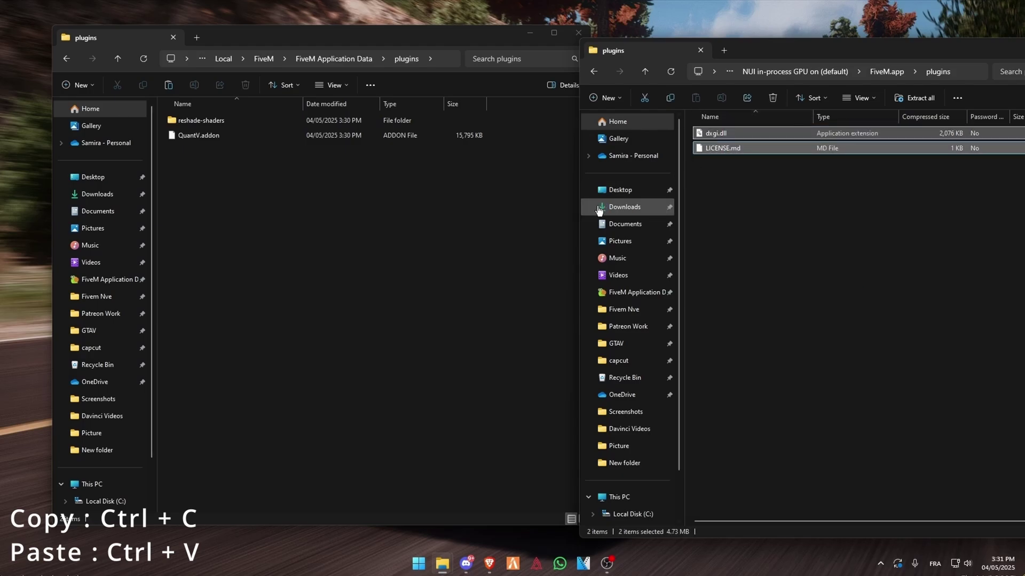
pyautogui.click(284, 245)
pyautogui.hotkey('ctrl', 'v')
pyautogui.click(837, 206)
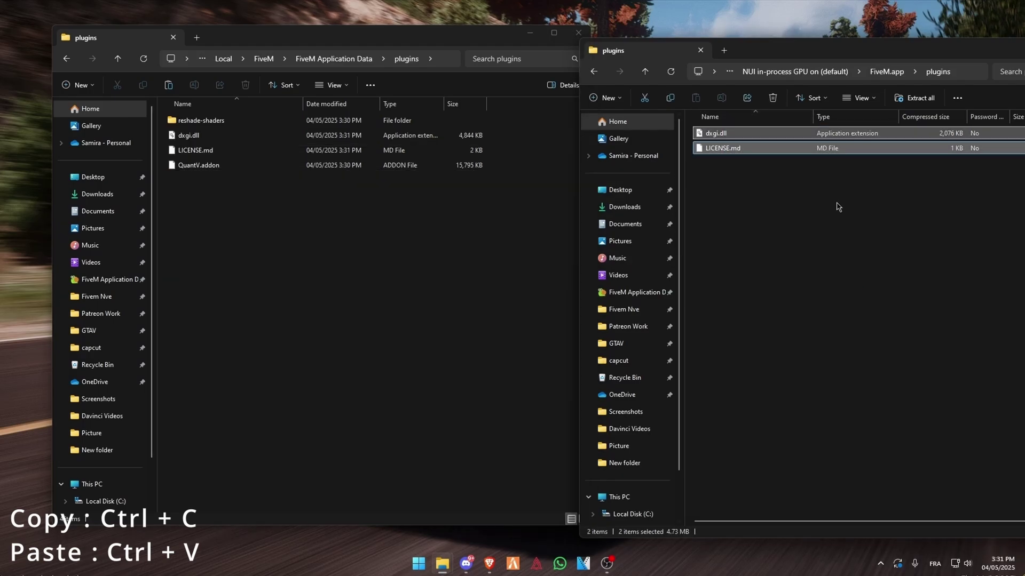
pyautogui.hotkey('alt', 'Left')
pyautogui.hotkey('alt', 'Left')
pyautogui.hotkey('alt', 'Left')
pyautogui.hotkey('alt', 'Left')
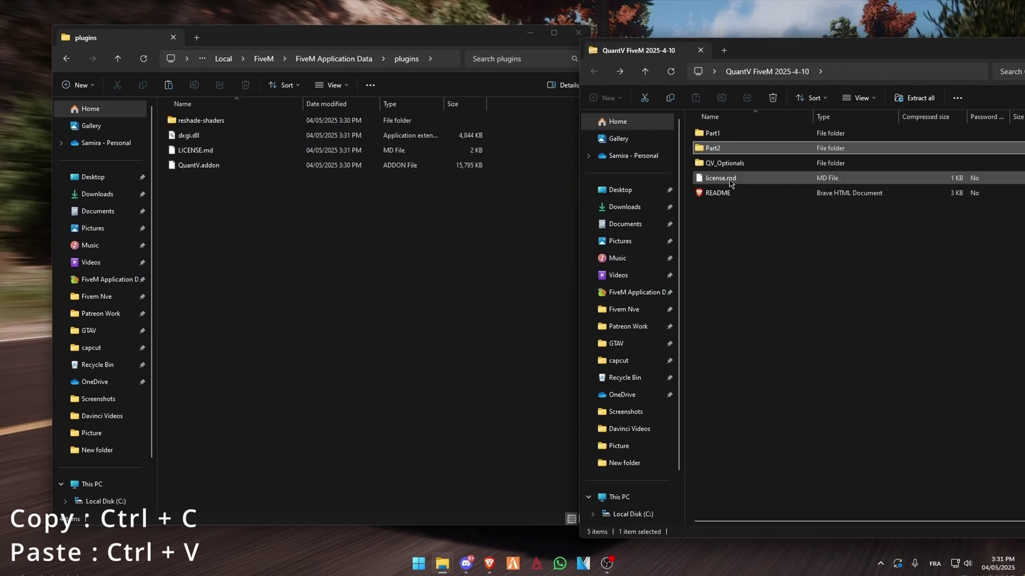
# Step: Copy the blizzard weather optional RPF from QV_Optionals into FiveM's mods folder
pyautogui.doubleClick(744, 163)
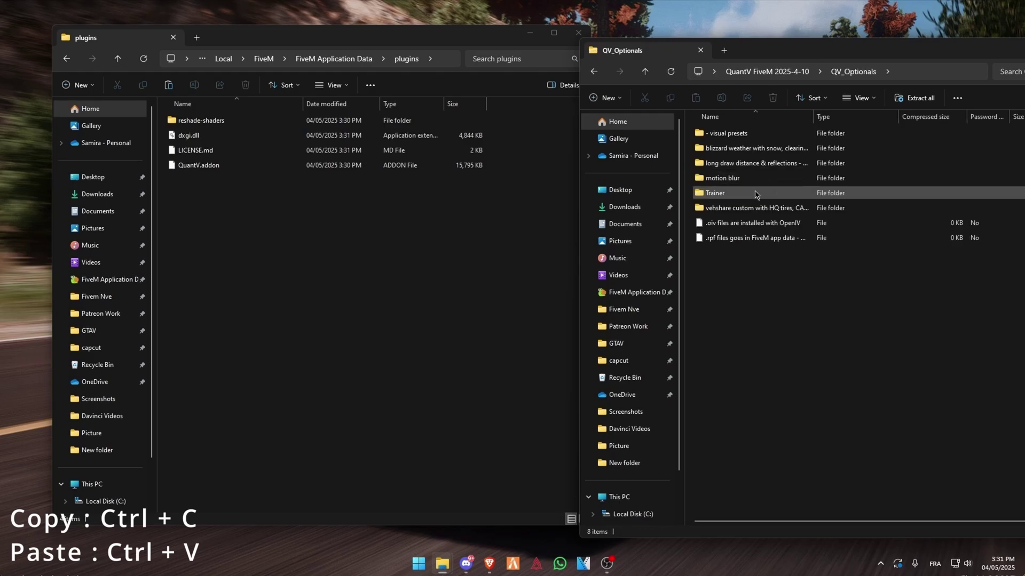
pyautogui.doubleClick(761, 149)
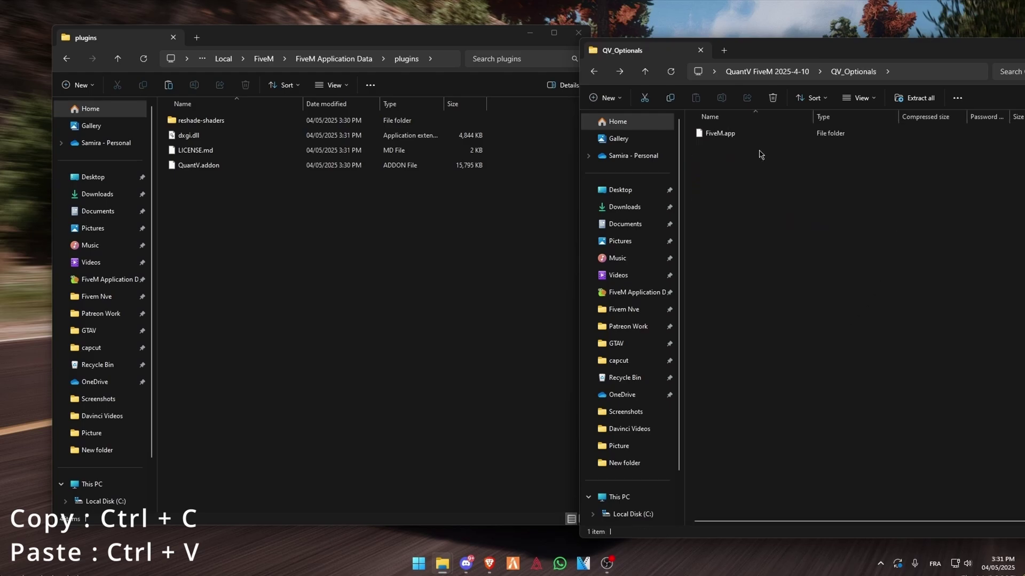
pyautogui.doubleClick(746, 134)
pyautogui.doubleClick(747, 133)
pyautogui.click(746, 134)
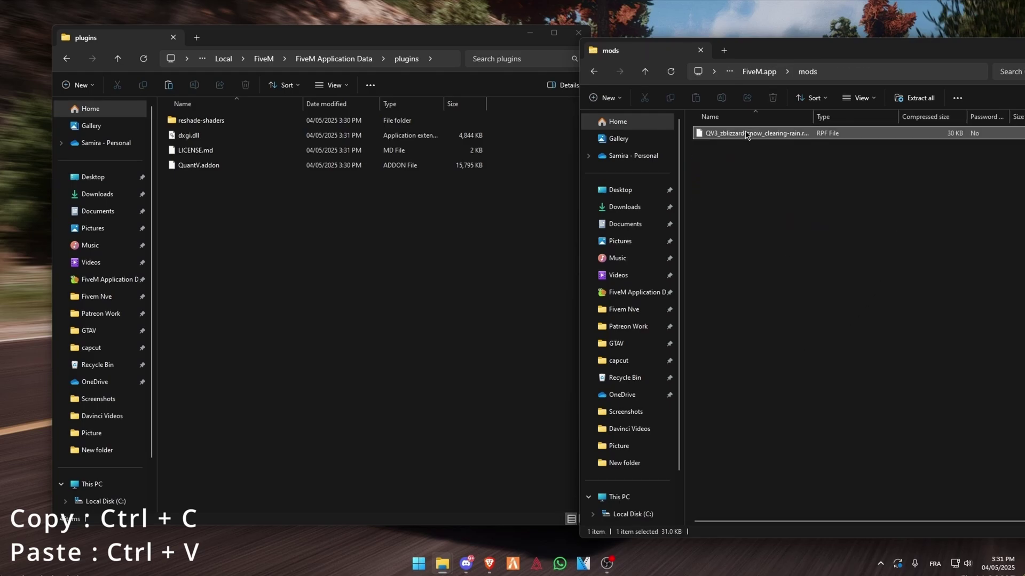
pyautogui.click(514, 223)
pyautogui.hotkey('alt', 'Left')
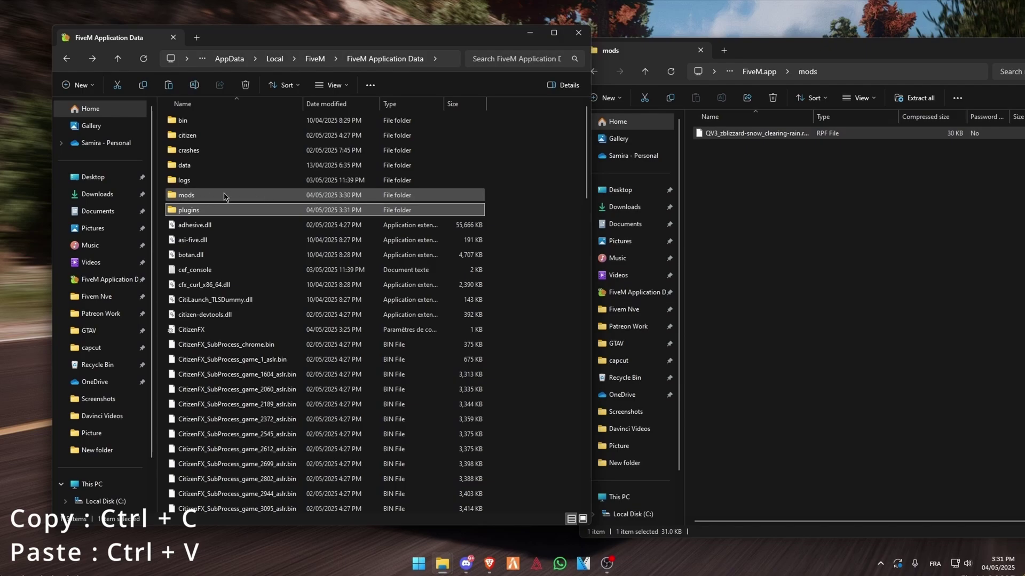
pyautogui.doubleClick(224, 196)
pyautogui.hotkey('ctrl', 'v')
# Step: Copy QV3_motionblur_enabled.rpf from the 'motion blur enabled in fivem' option into FiveM mods
pyautogui.click(887, 171)
pyautogui.hotkey('alt', 'Left')
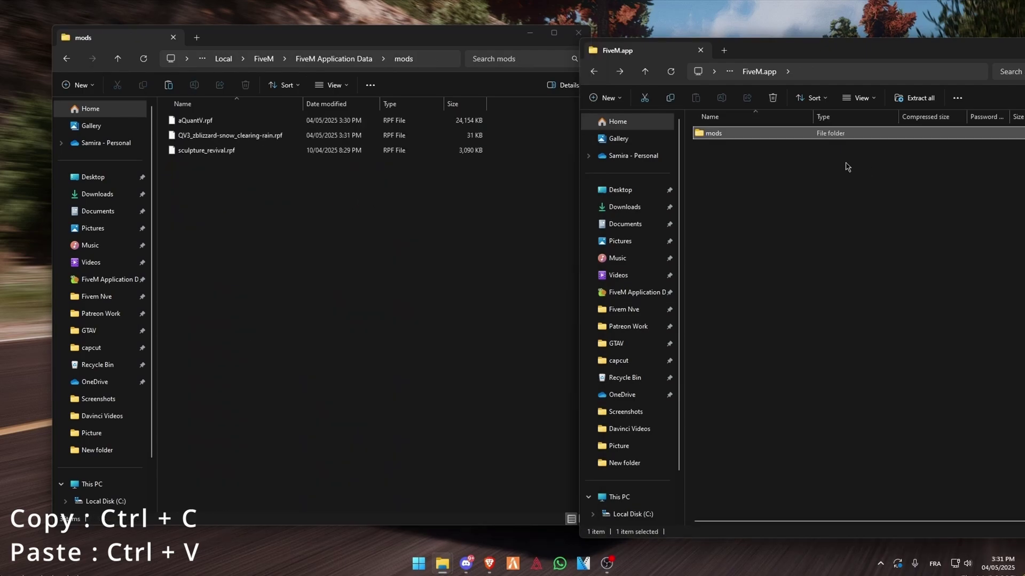
pyautogui.hotkey('alt', 'Left')
pyautogui.hotkey('alt', 'Left')
pyautogui.click(748, 180)
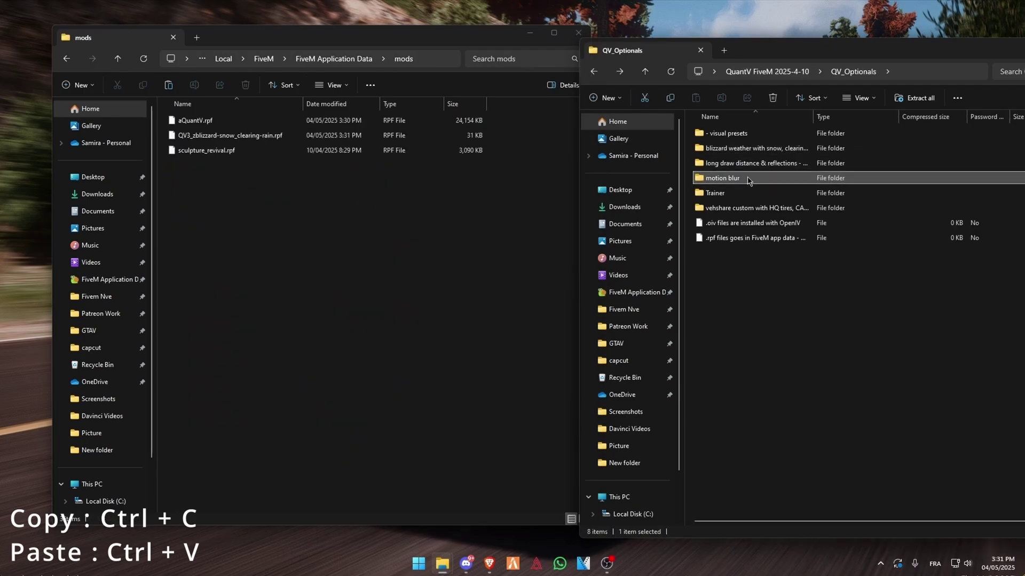
pyautogui.doubleClick(748, 179)
pyautogui.click(747, 133)
pyautogui.doubleClick(763, 133)
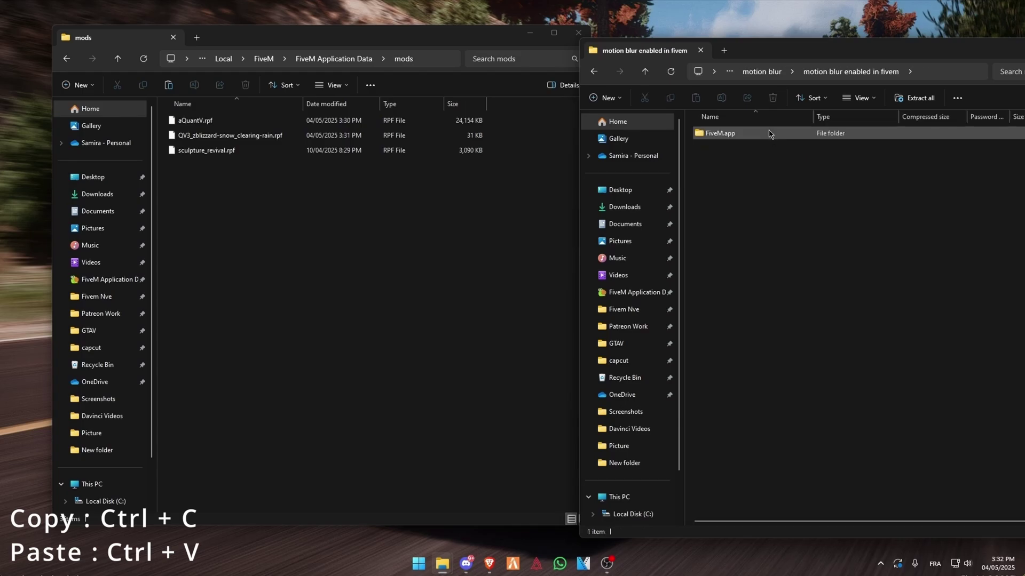
pyautogui.doubleClick(742, 134)
pyautogui.doubleClick(742, 133)
pyautogui.click(742, 133)
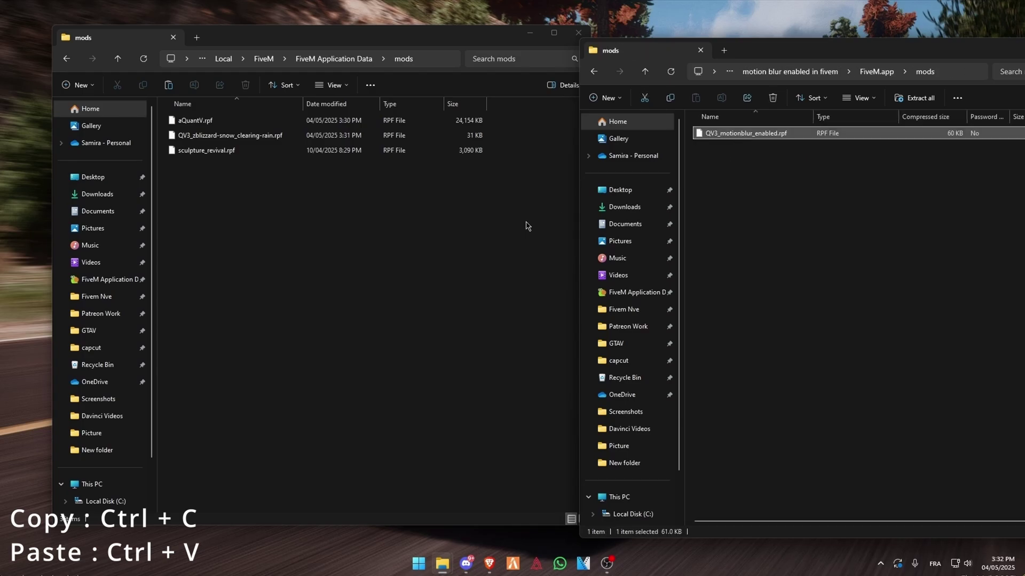
pyautogui.click(344, 259)
pyautogui.hotkey('ctrl', 'v')
# Step: Add QV3_custom_vehshare.rpf from the vehshare optional folder to FiveM's mods folder
pyautogui.click(784, 234)
pyautogui.hotkey('alt', 'Left')
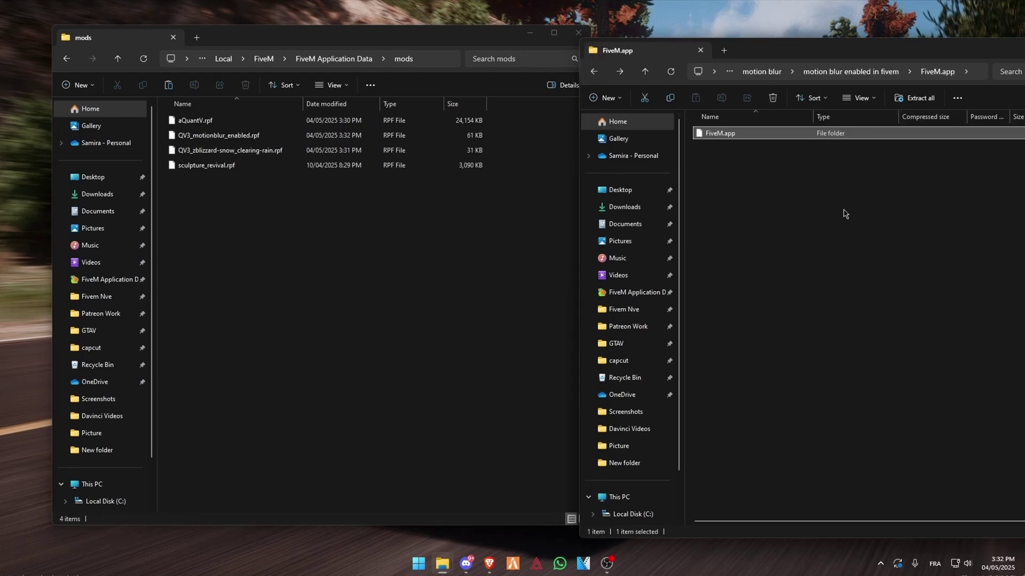
pyautogui.hotkey('alt', 'Left')
pyautogui.hotkey('alt', 'Left')
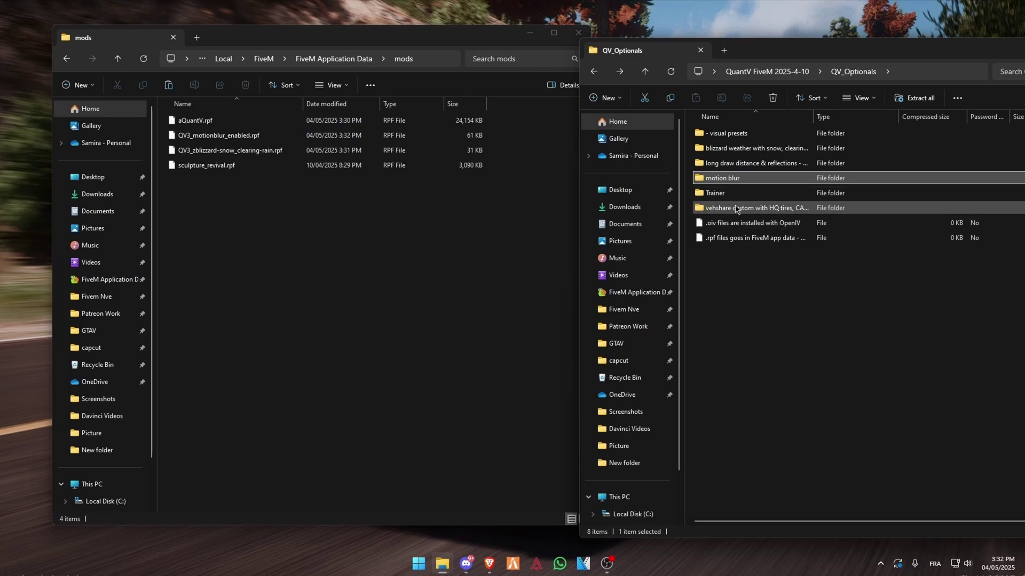
pyautogui.doubleClick(735, 208)
pyautogui.doubleClick(727, 133)
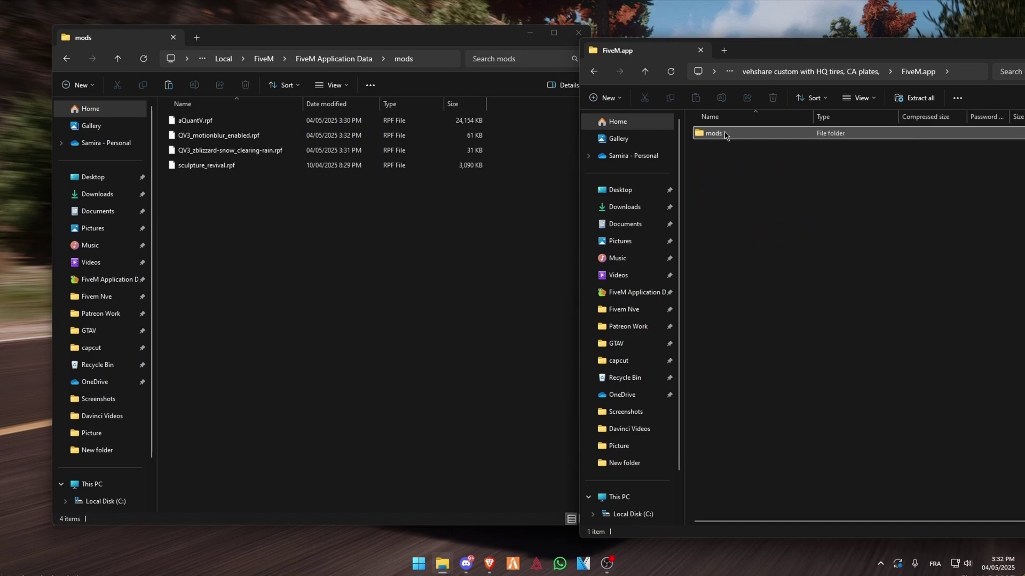
pyautogui.doubleClick(726, 133)
pyautogui.click(726, 134)
pyautogui.click(361, 242)
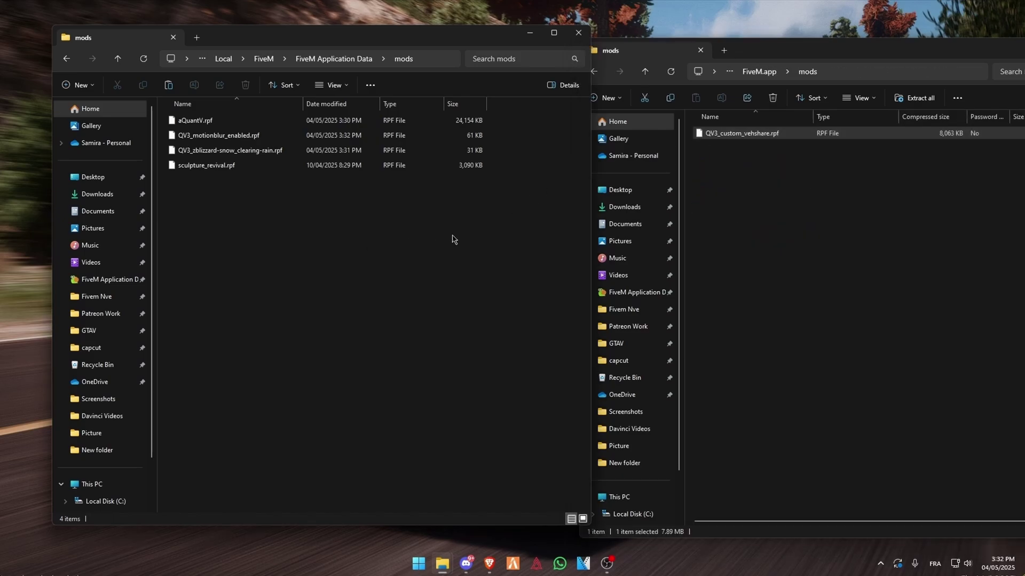
pyautogui.click(807, 224)
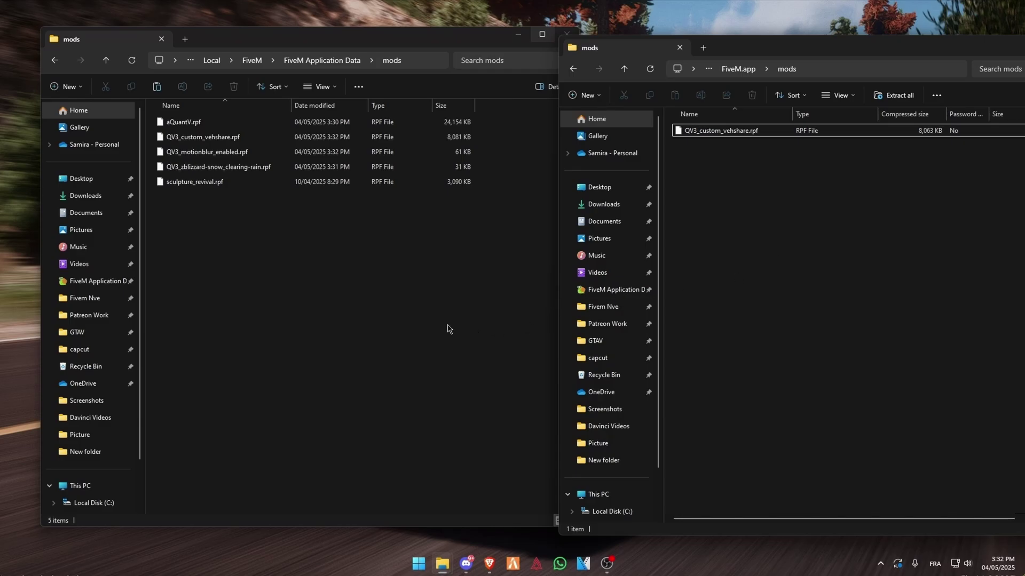
# Step: Close both folder windows and bring up the QuantV Discord server
pyautogui.click(567, 35)
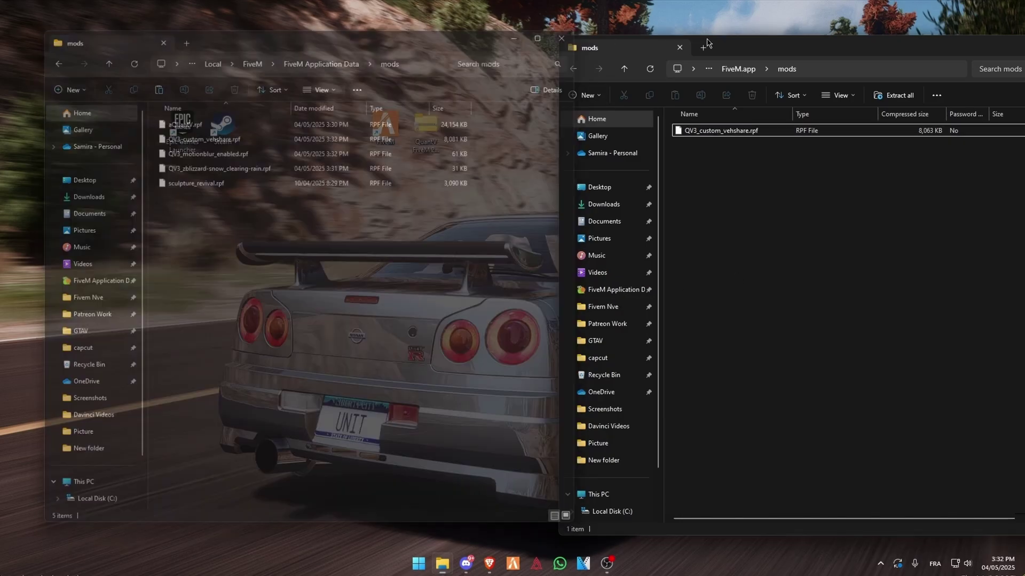
pyautogui.hotkey('alt', 'F4')
pyautogui.click(466, 563)
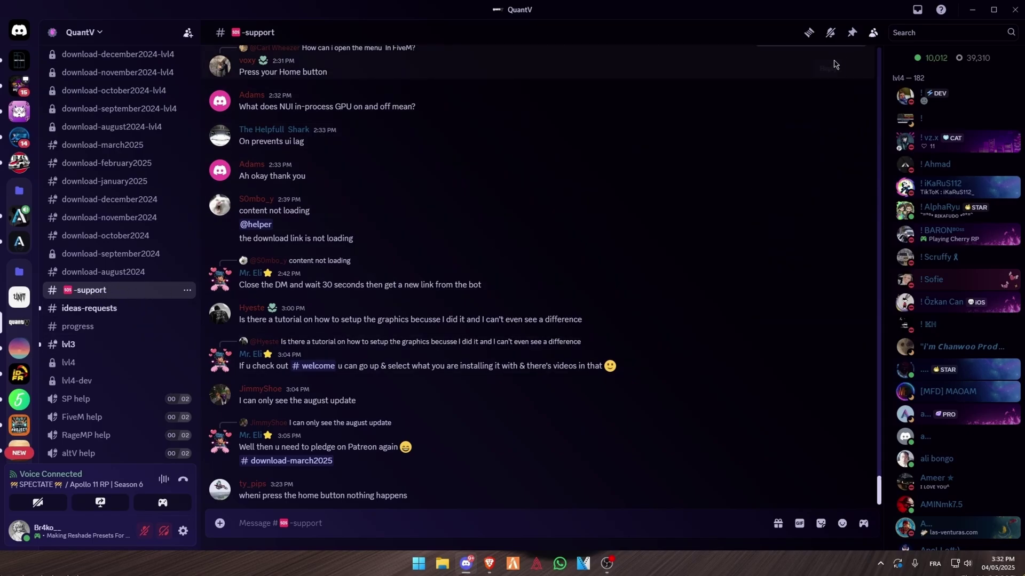
# Step: Jump to the pinned '6.4.1 All shaders' message and download reshade-shaders - 6.4.1.zip
pyautogui.click(853, 35)
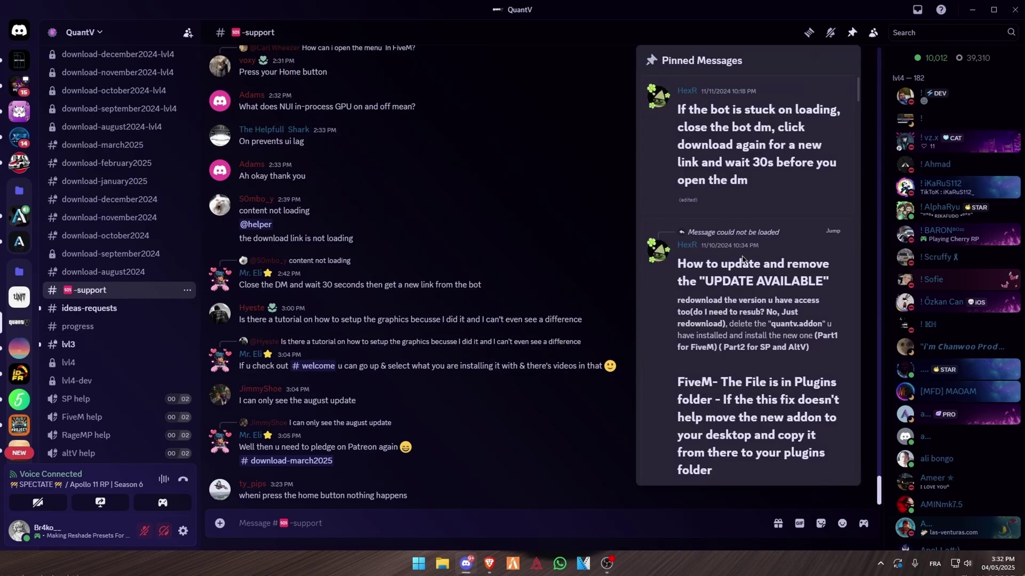
pyautogui.scroll(-2, 743, 272)
pyautogui.scroll(-5, 743, 272)
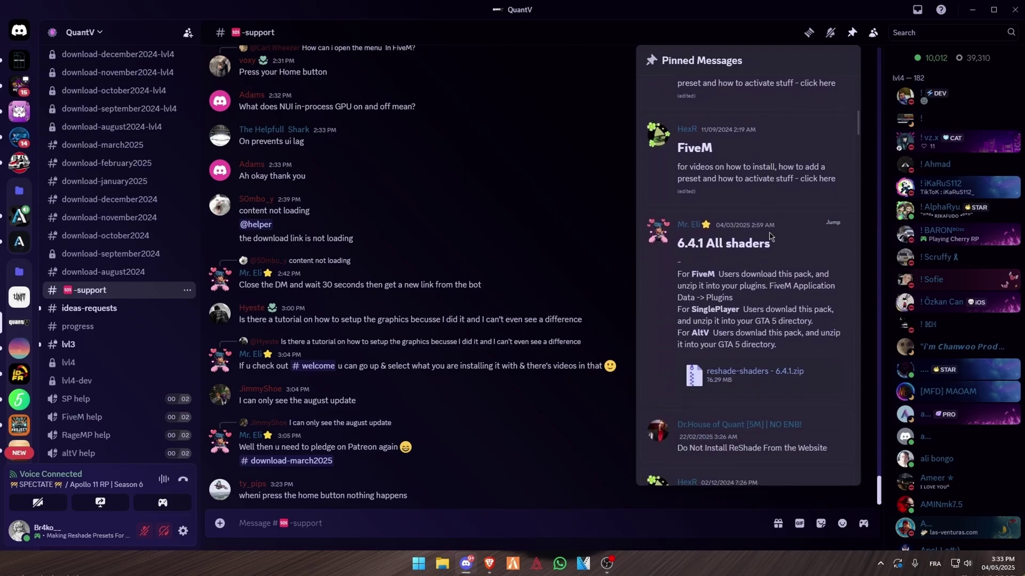
pyautogui.click(833, 222)
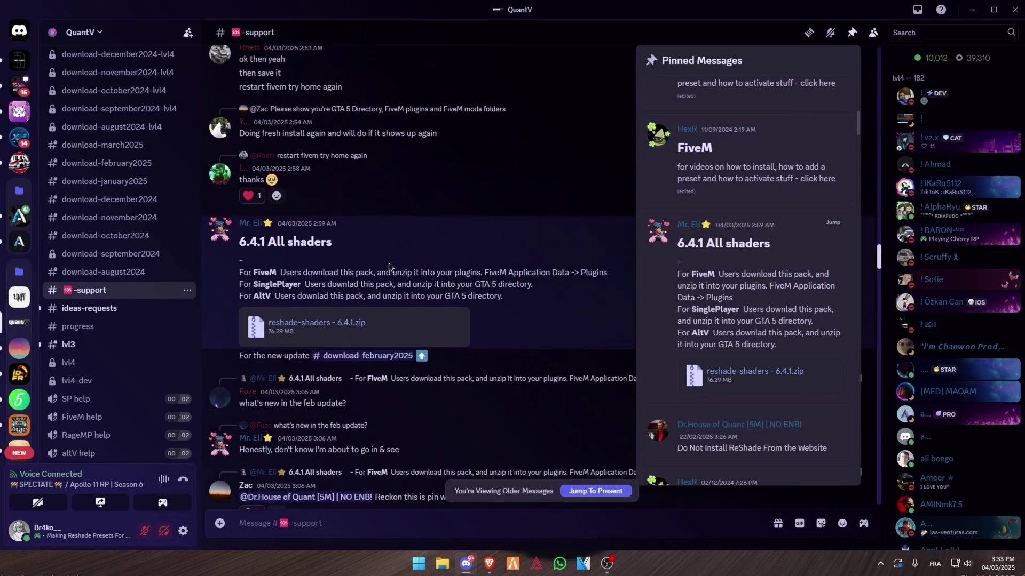
pyautogui.click(353, 331)
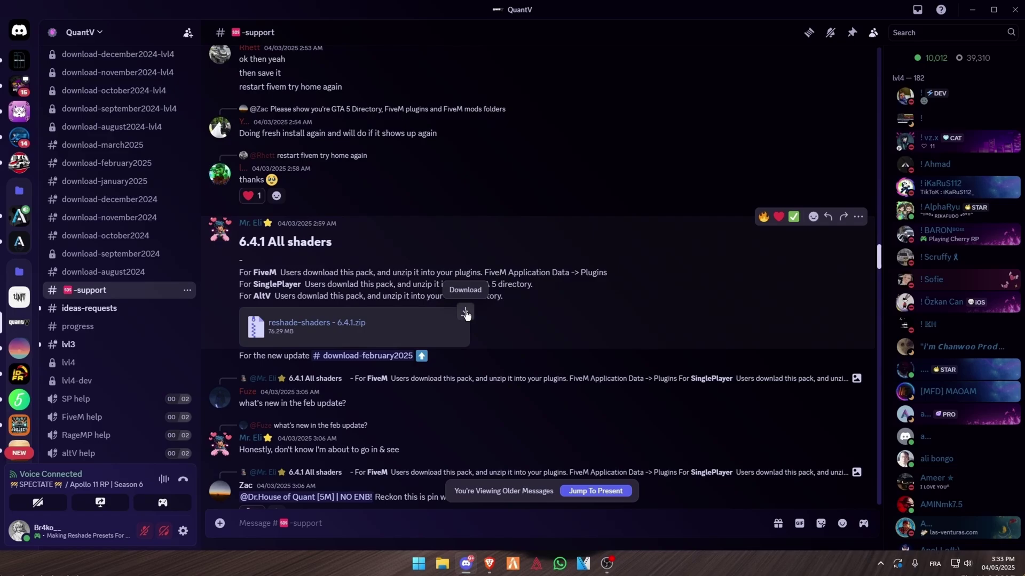
pyautogui.click(466, 314)
pyautogui.click(526, 320)
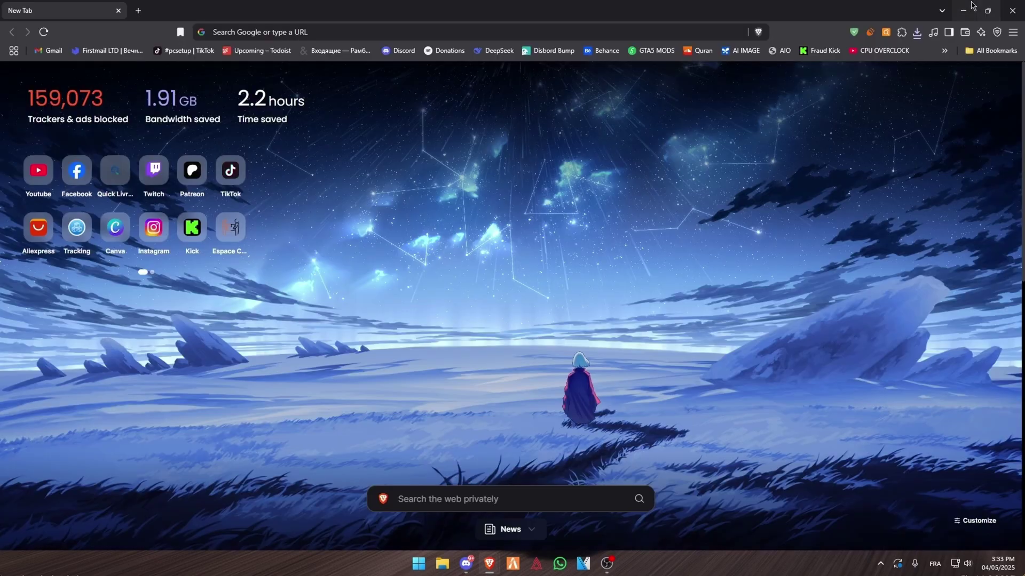
# Step: Drag reshade-shaders - 6.4.1.zip from Brave's downloads list onto the desktop, then close Brave
pyautogui.click(989, 8)
pyautogui.click(972, 9)
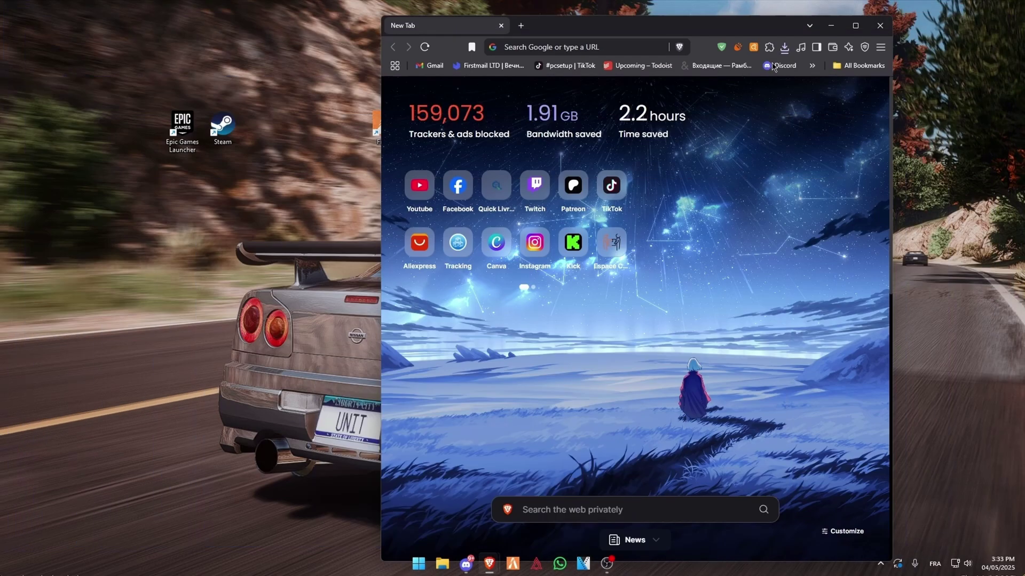
pyautogui.click(785, 47)
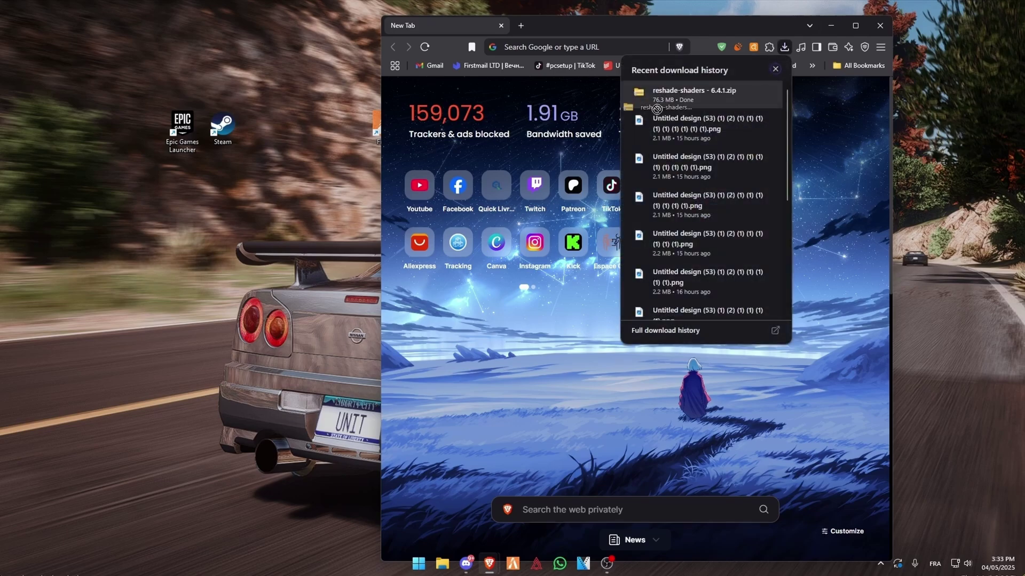
pyautogui.moveTo(693, 95); pyautogui.dragTo(251, 214)
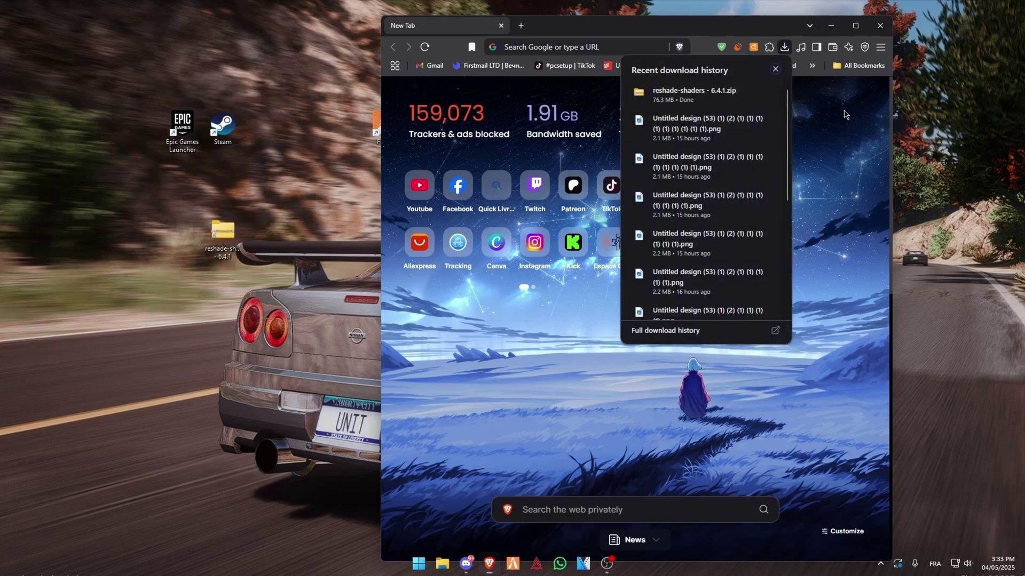
pyautogui.click(880, 25)
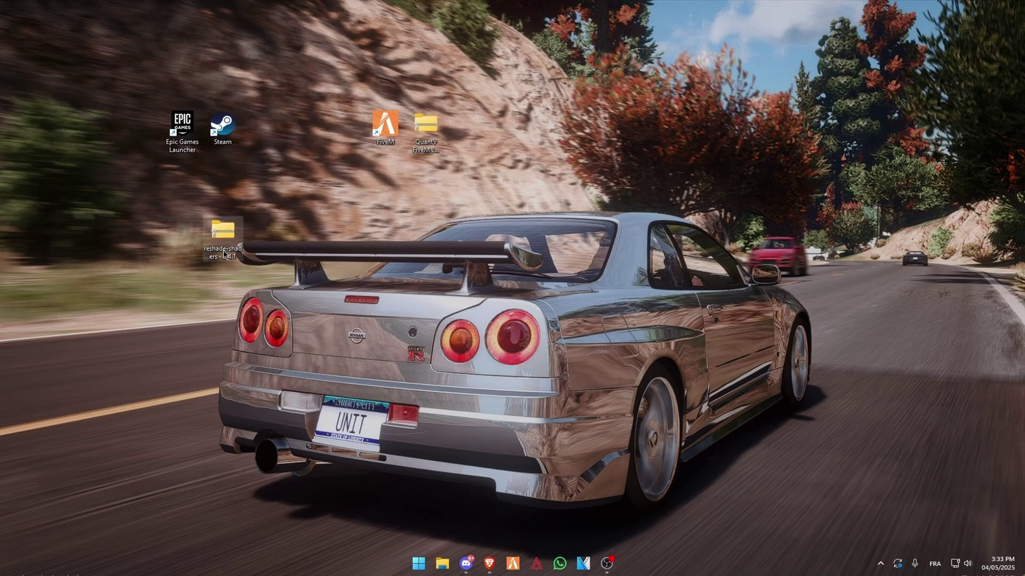
# Step: Open the reshade-shaders 6.4.1 zip alongside FiveM's plugins folder
pyautogui.doubleClick(222, 232)
pyautogui.moveTo(594, 52); pyautogui.dragTo(794, 63)
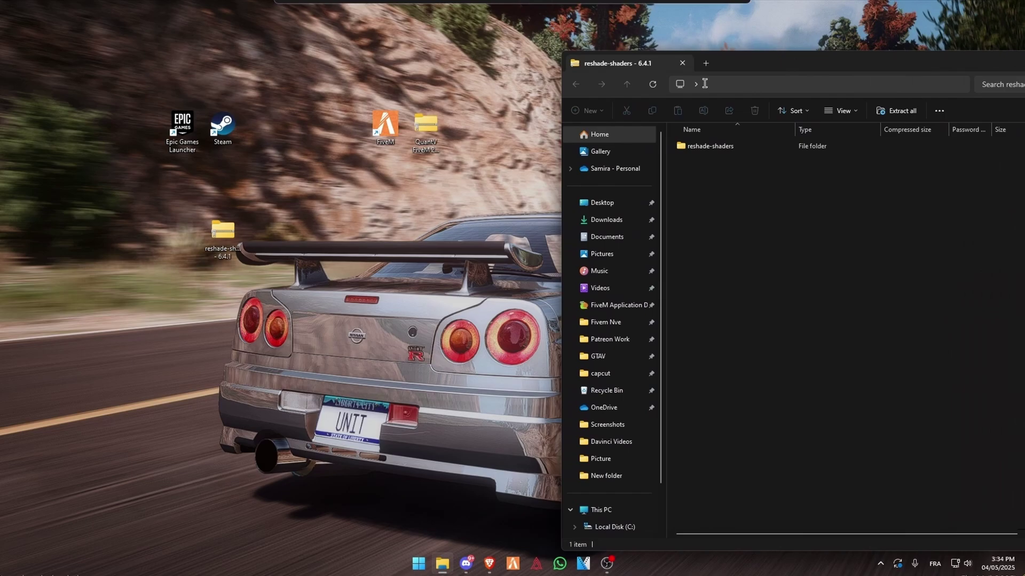
pyautogui.rightClick(390, 134)
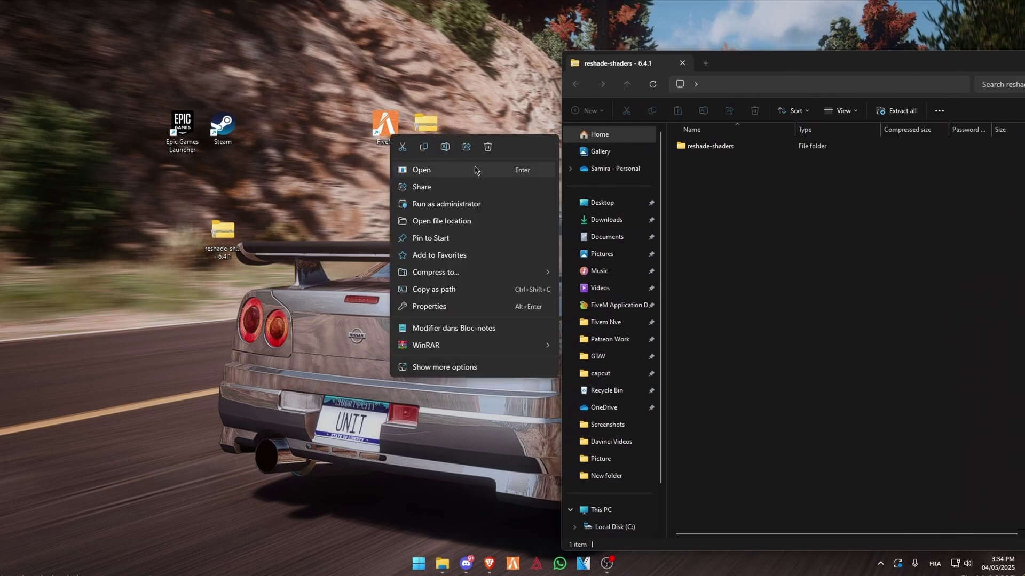
pyautogui.click(420, 221)
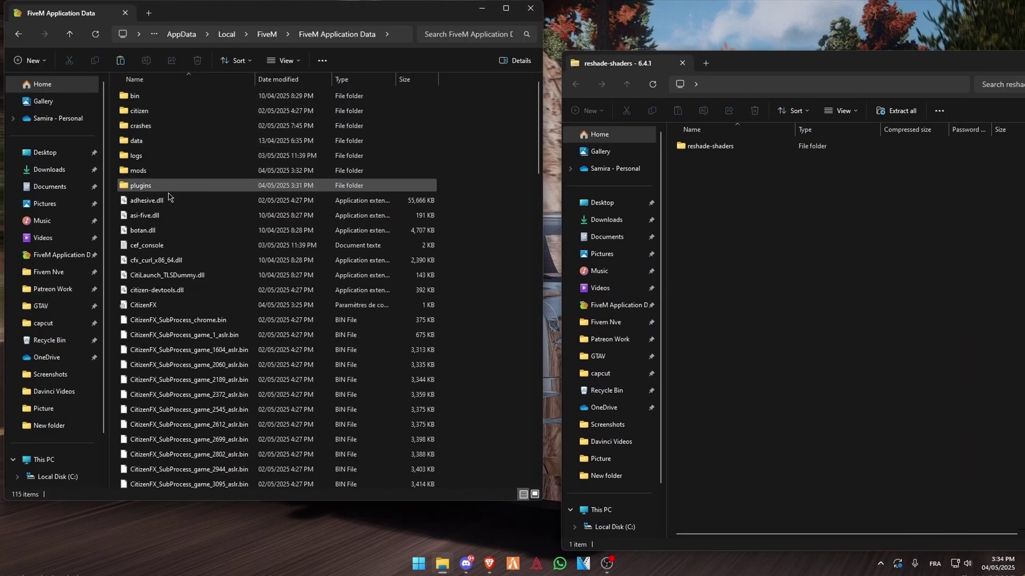
pyautogui.doubleClick(161, 186)
# Step: Copy the zip's reshade-shaders folder into FiveM's plugins folder, then close the plugins window
pyautogui.click(710, 146)
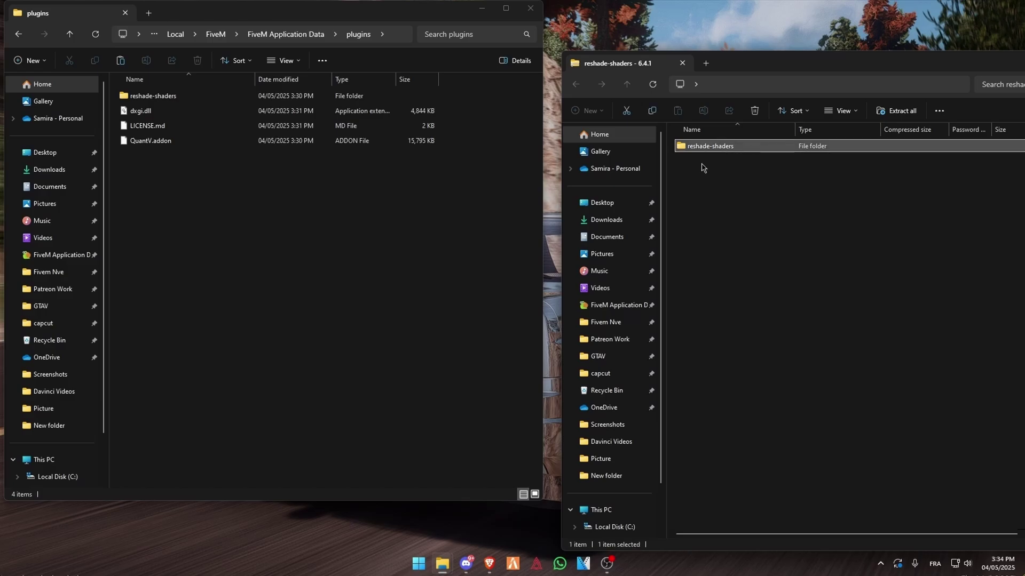
pyautogui.click(225, 222)
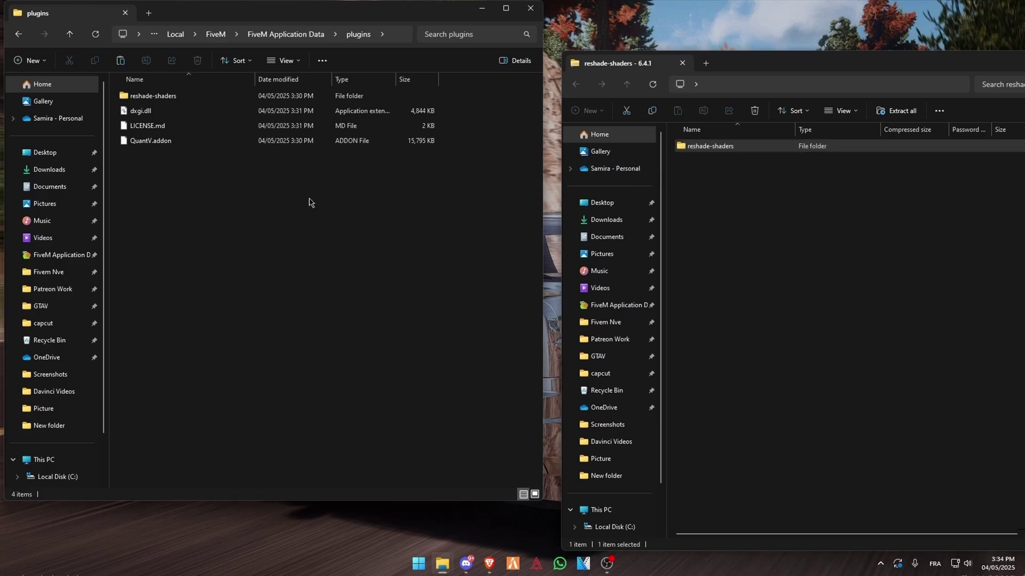
pyautogui.hotkey('ctrl', 'v')
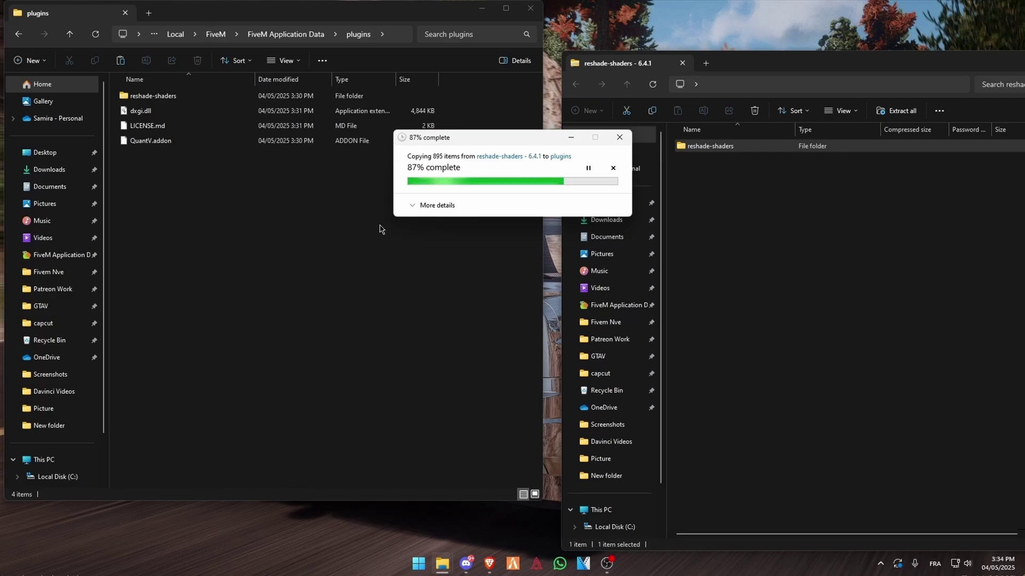
pyautogui.click(532, 11)
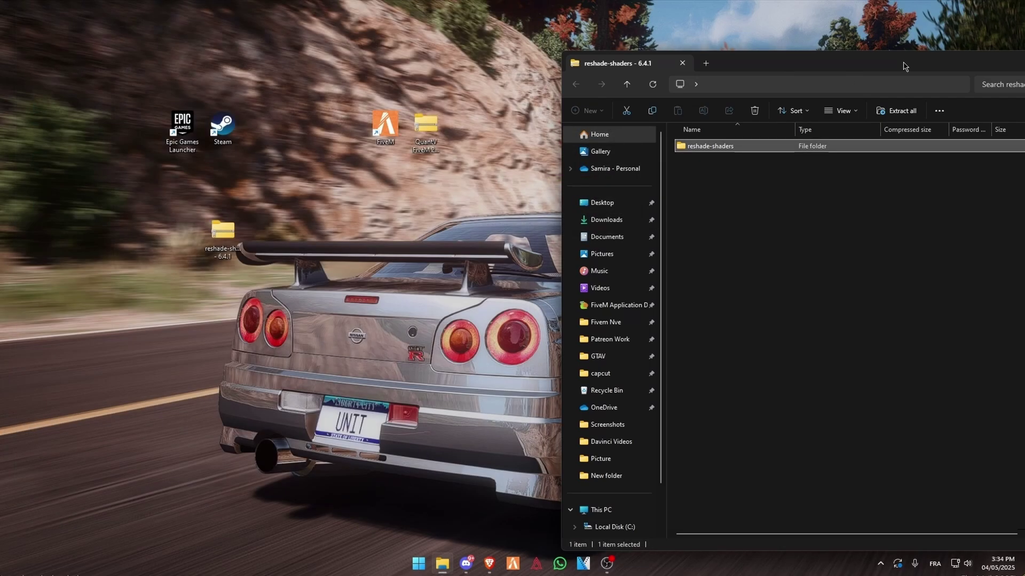
pyautogui.moveTo(748, 63); pyautogui.dragTo(556, 72)
# Step: Copy the [Addons] ReShade5 warning lines from FiveM's F8 console, then switch to the desktop
pyautogui.click(898, 69)
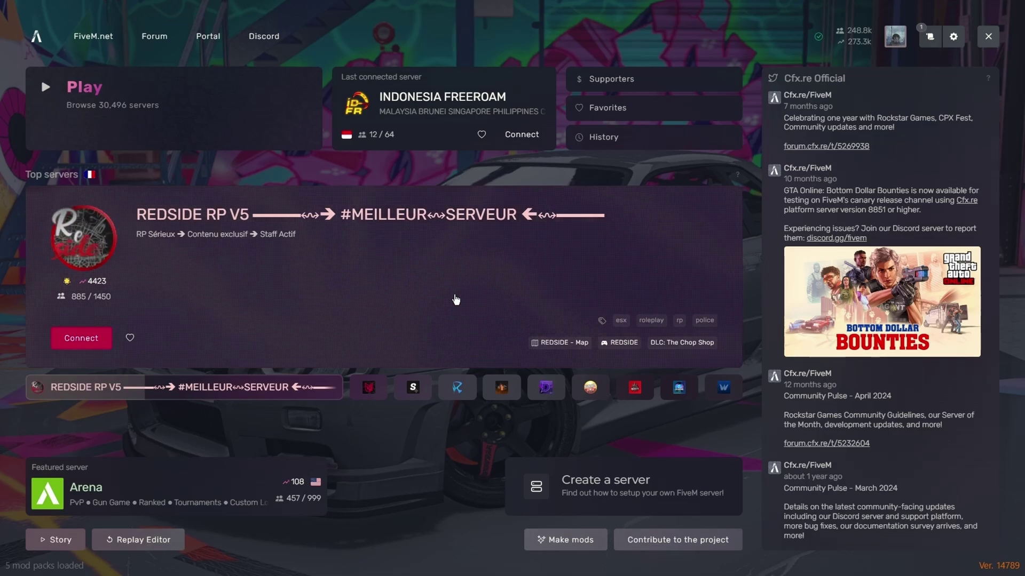
pyautogui.press('F8')
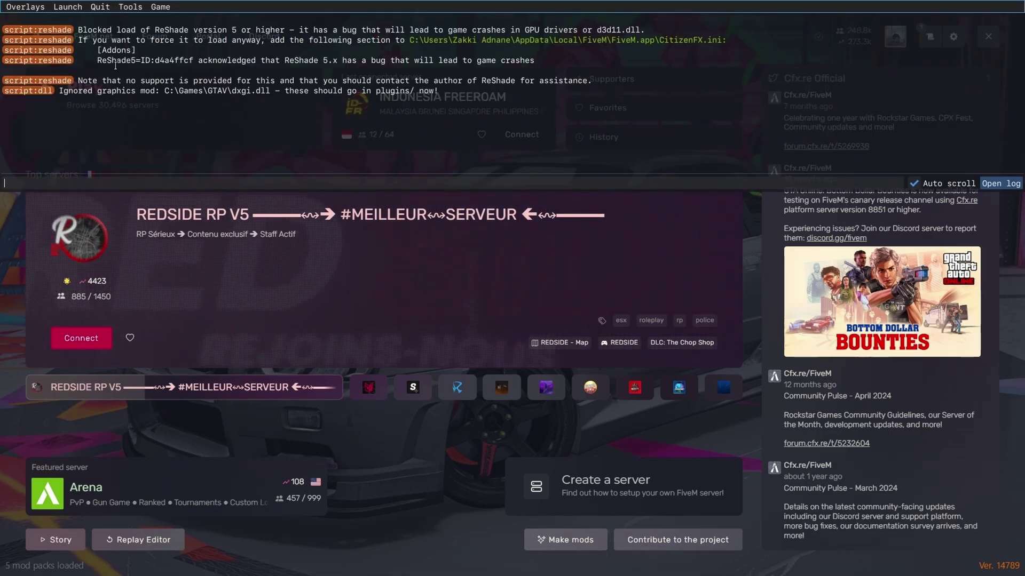
pyautogui.moveTo(94, 50); pyautogui.dragTo(535, 61)
pyautogui.click(255, 182)
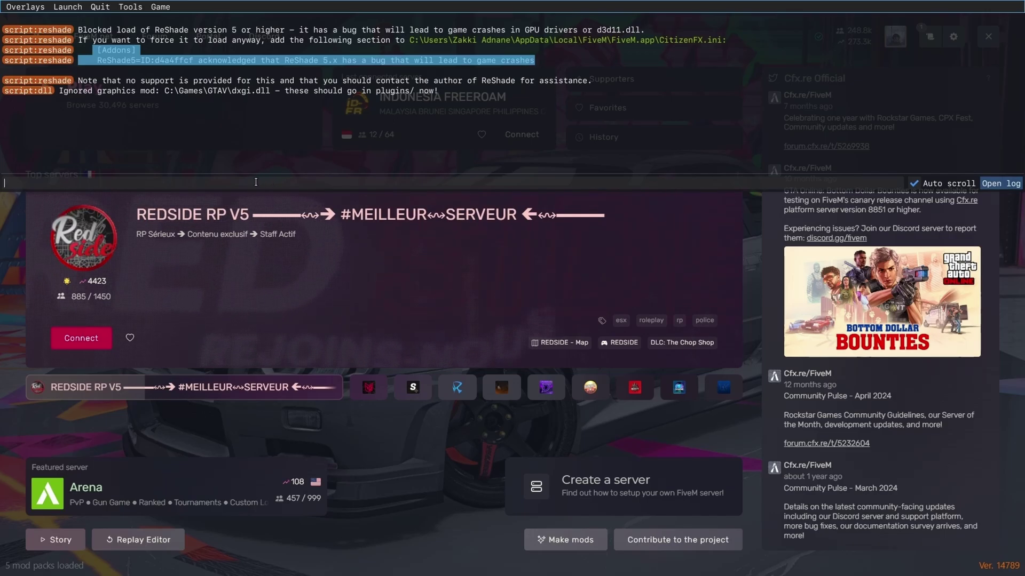
pyautogui.press('super+d')
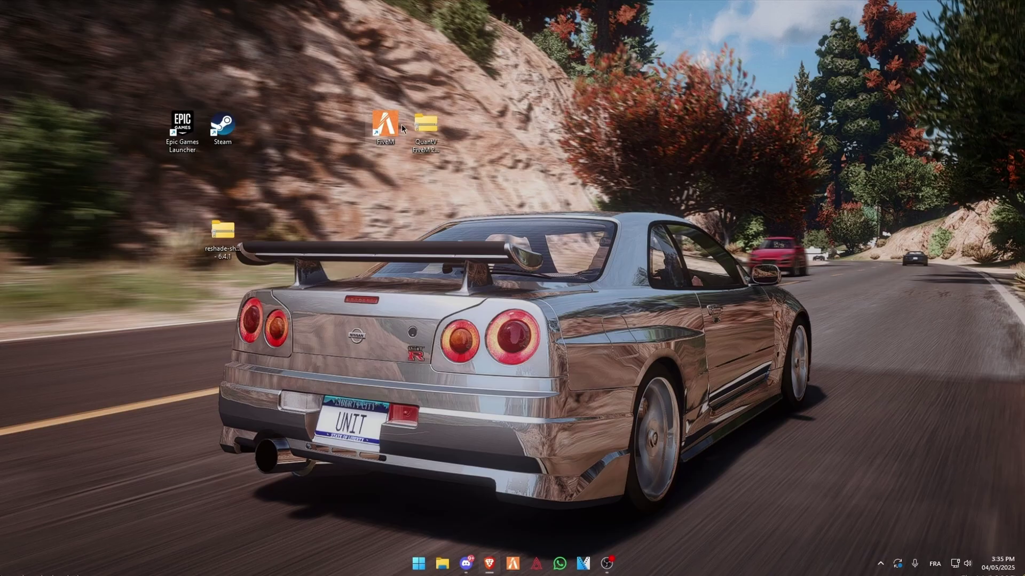
# Step: Open CitizenFX.ini from FiveM Application Data in Notepad
pyautogui.rightClick(386, 121)
pyautogui.click(427, 188)
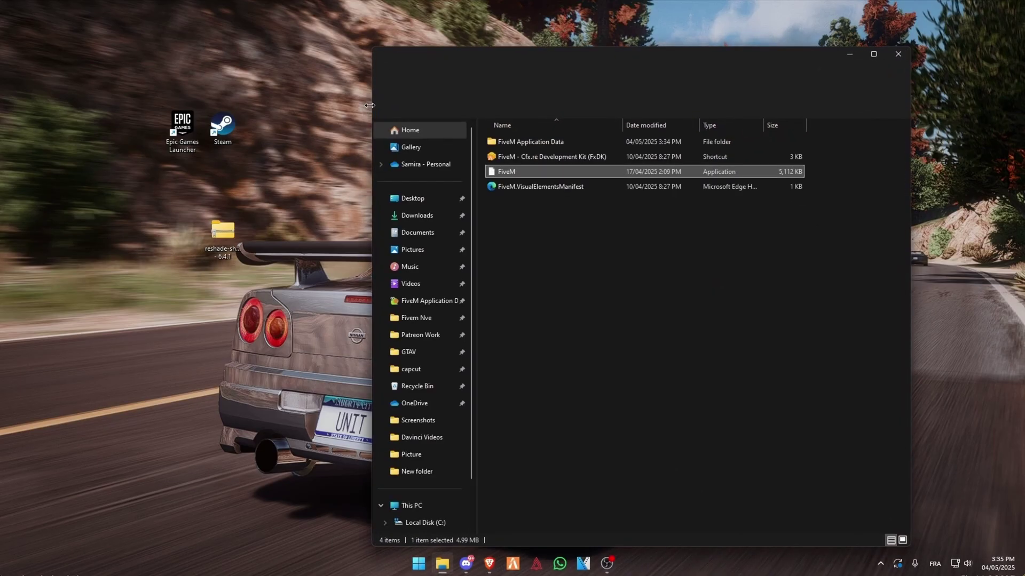
pyautogui.doubleClick(525, 147)
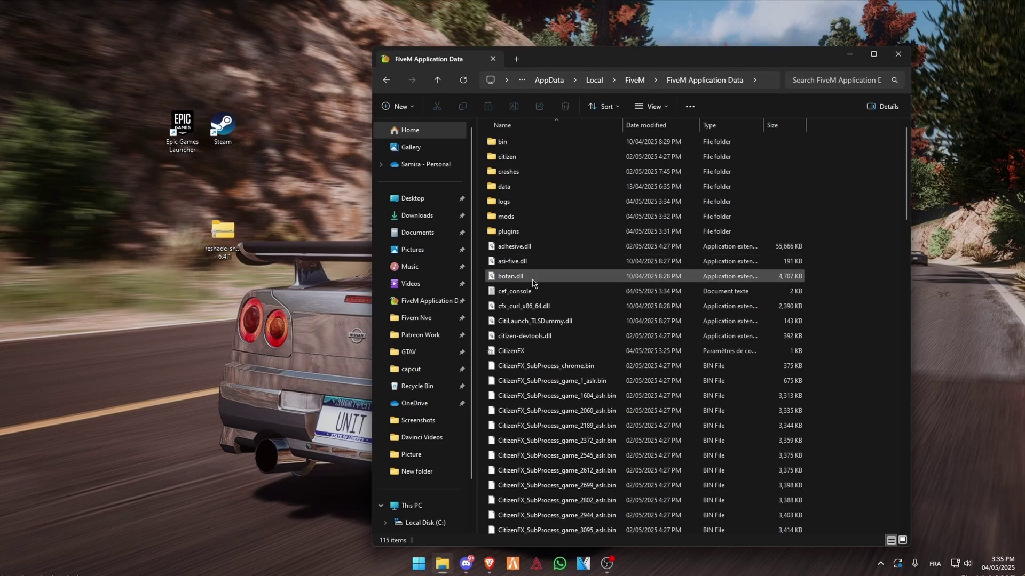
pyautogui.doubleClick(511, 352)
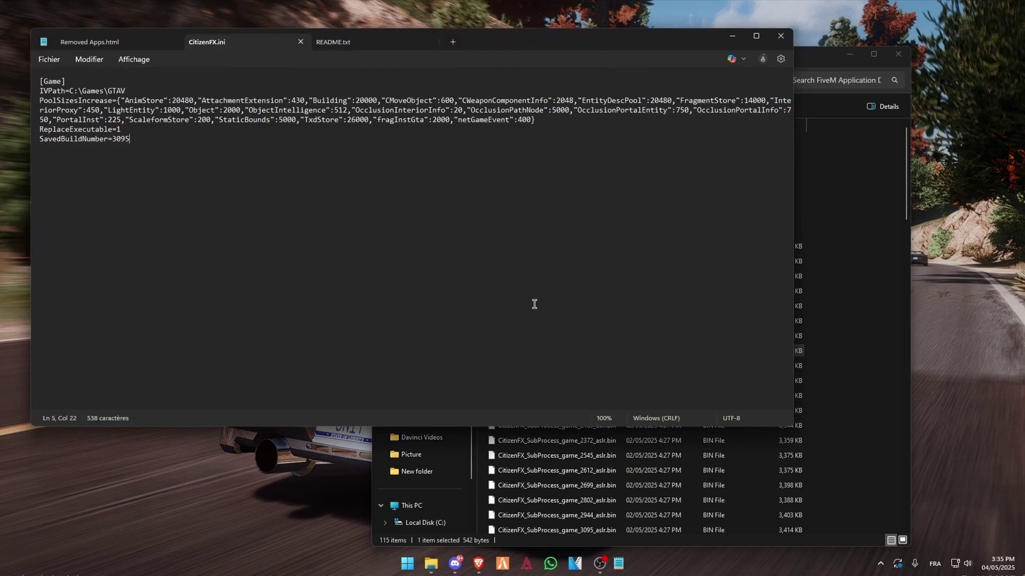
pyautogui.moveTo(510, 49); pyautogui.dragTo(572, 67)
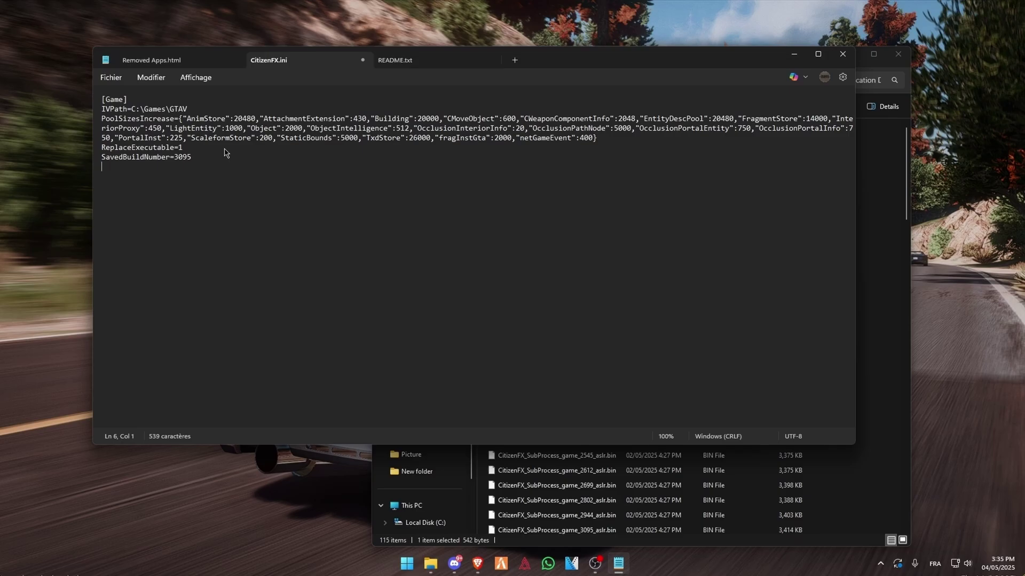
# Step: Paste the unindented [Addons] ReShade5 lines at the end, then close the file and folder
pyautogui.write('[Addons]     ReShade5=ID:d4a4ffcf acknowledged that ReShade 5.x has a bug that will lead to game crashes')
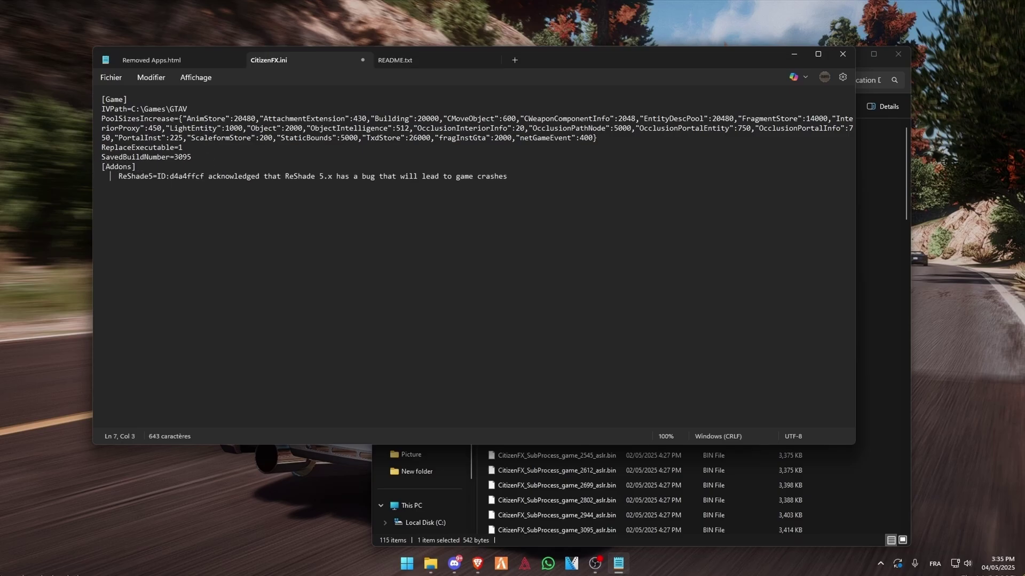
pyautogui.press('BackSpace')
pyautogui.press('BackSpace')
pyautogui.press('BackSpace')
pyautogui.press('BackSpace')
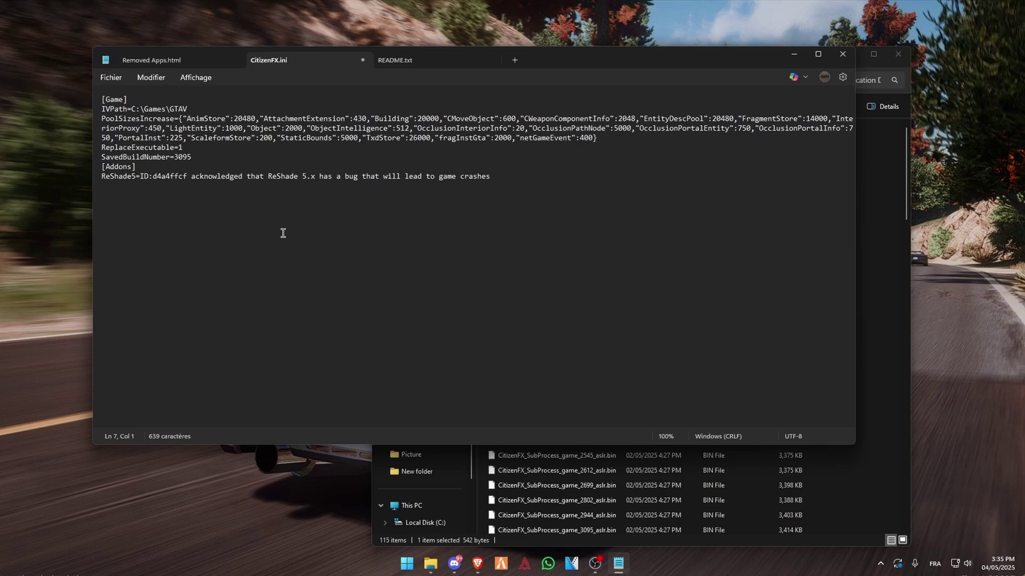
pyautogui.click(843, 54)
pyautogui.click(898, 54)
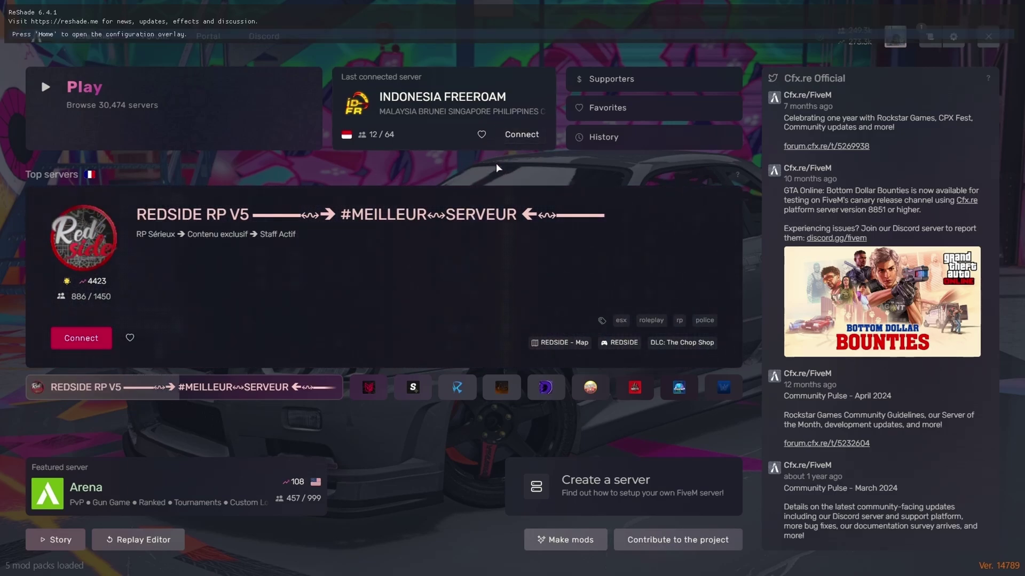
# Step: Show the ReShade overlay and browse FiveM's plugins folder to pick QuantV.preset.ini
pyautogui.press('Home')
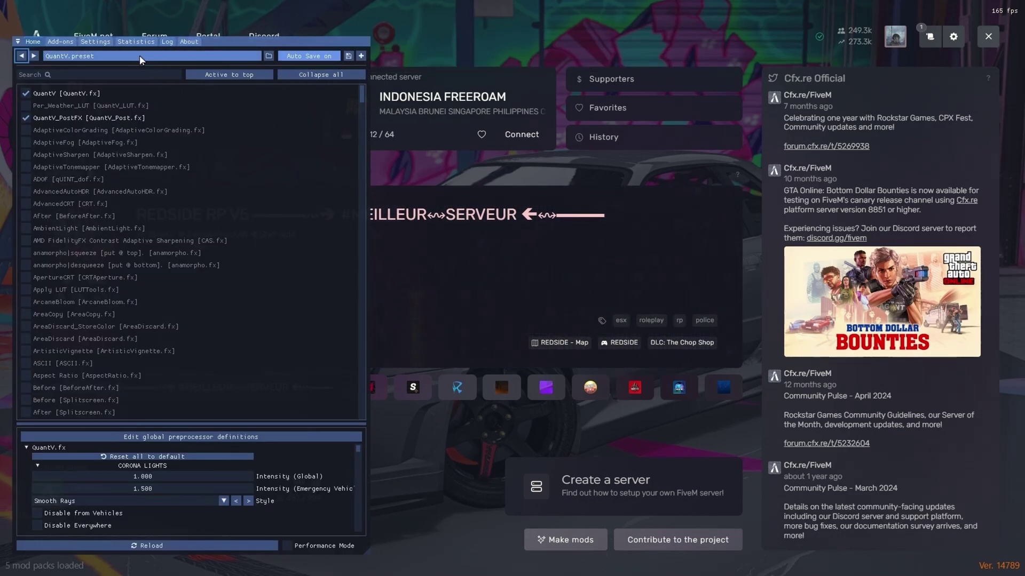
pyautogui.click(95, 56)
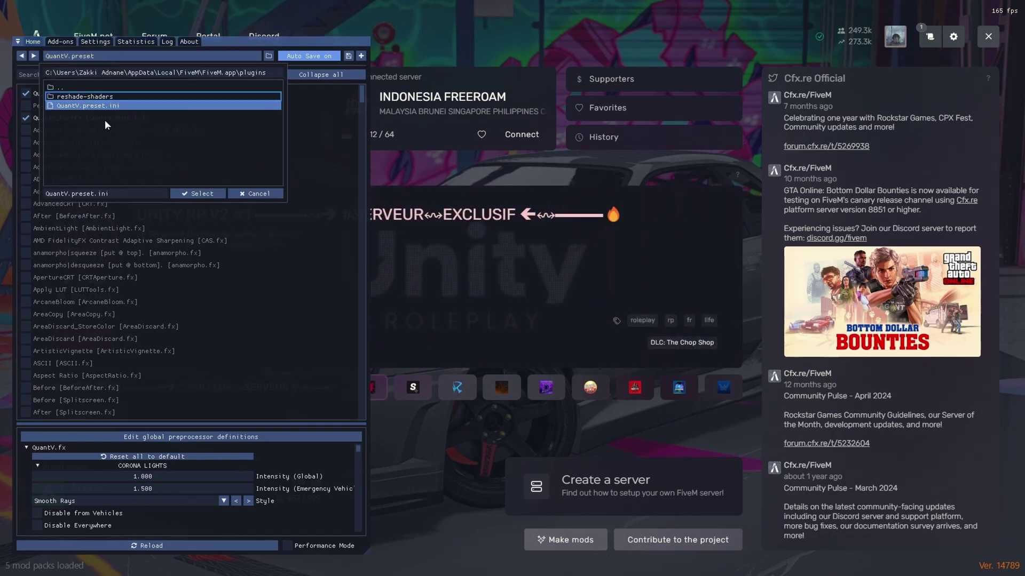